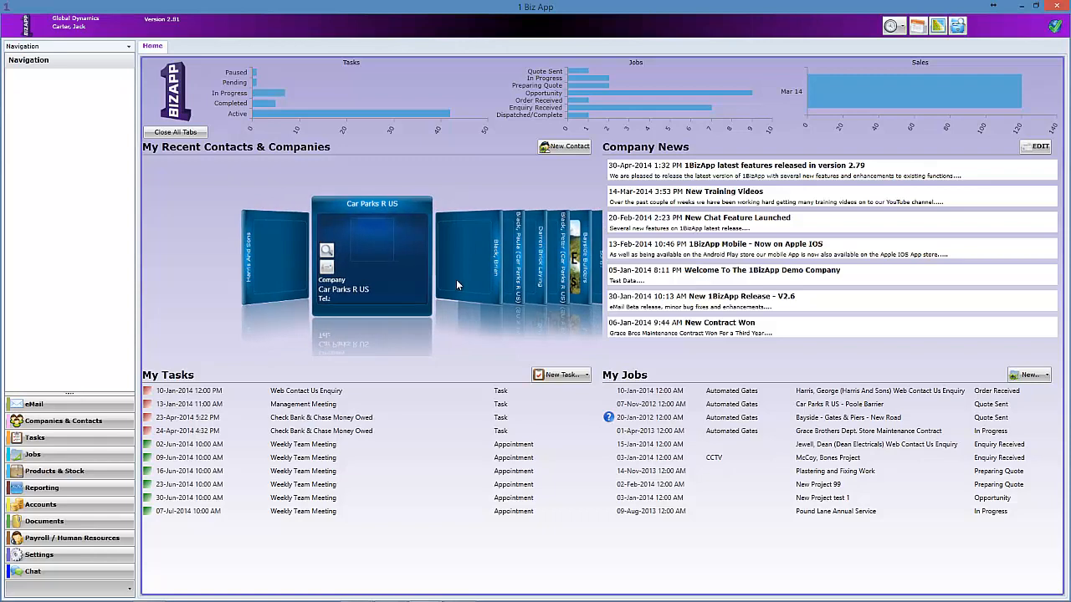
Cycle through four contacts in the My Recent Contacts carousel, then show the Companies & Contacts navigation.
click(456, 280)
click(457, 276)
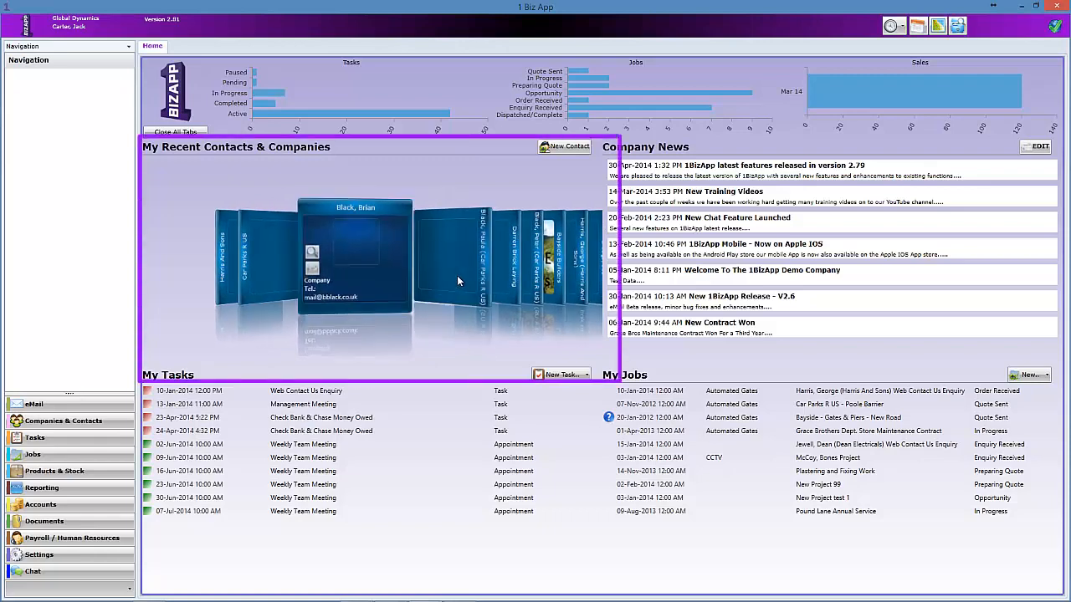
click(462, 277)
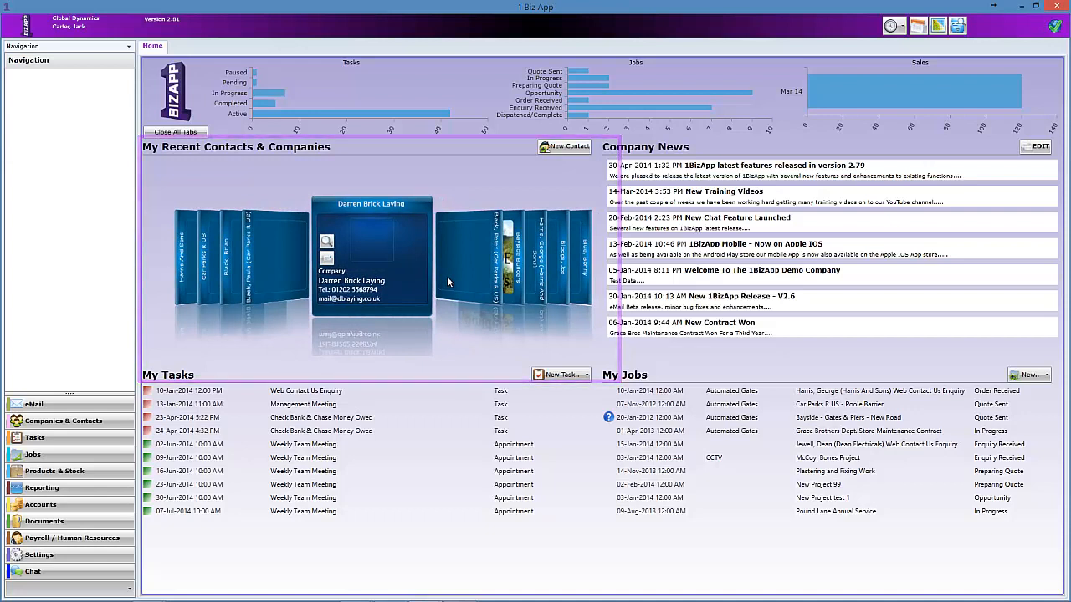
click(447, 282)
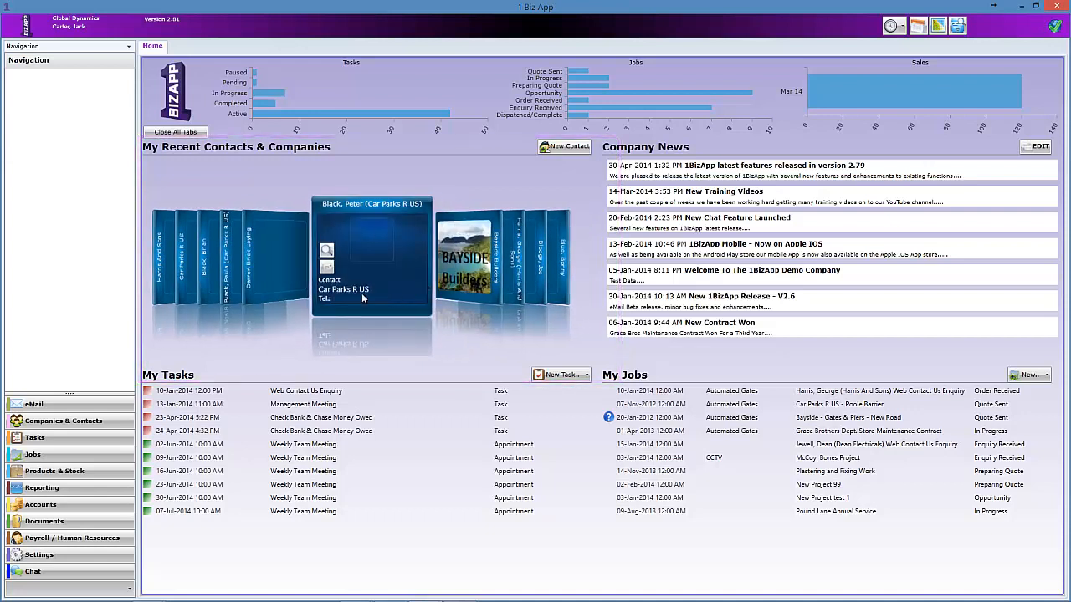
click(56, 422)
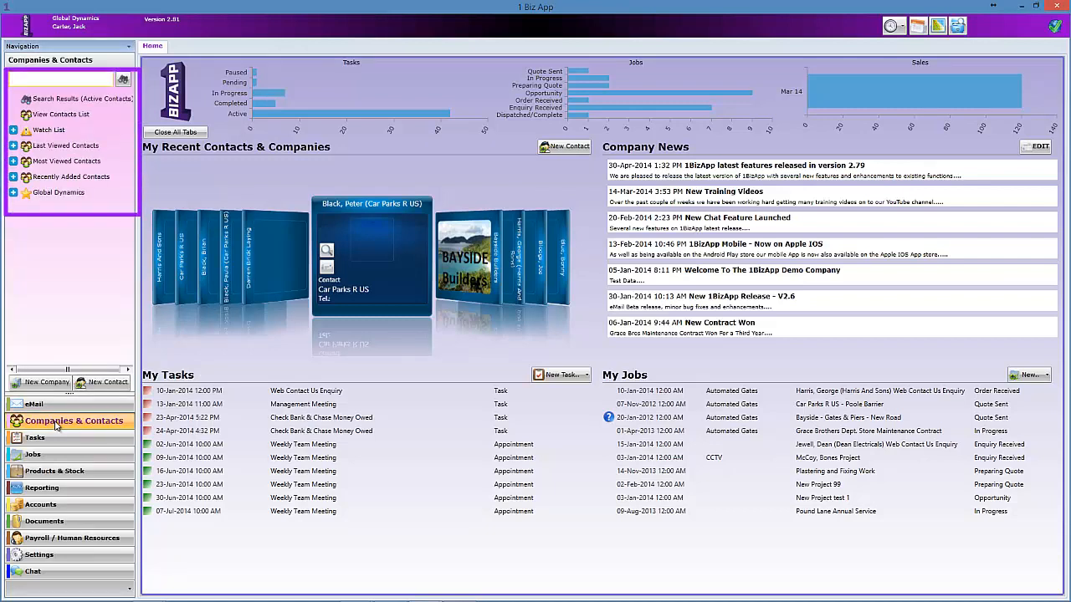
Open the 82-entry Contact List and scroll across to the Job Title, Company Name and Role columns.
click(43, 118)
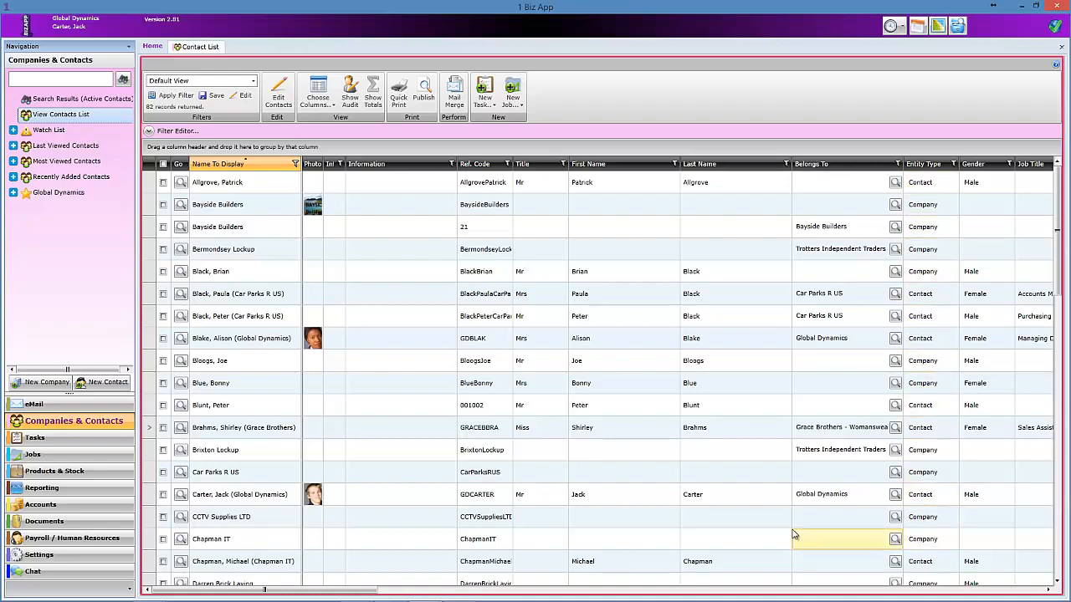
drag(371, 594, 457, 595)
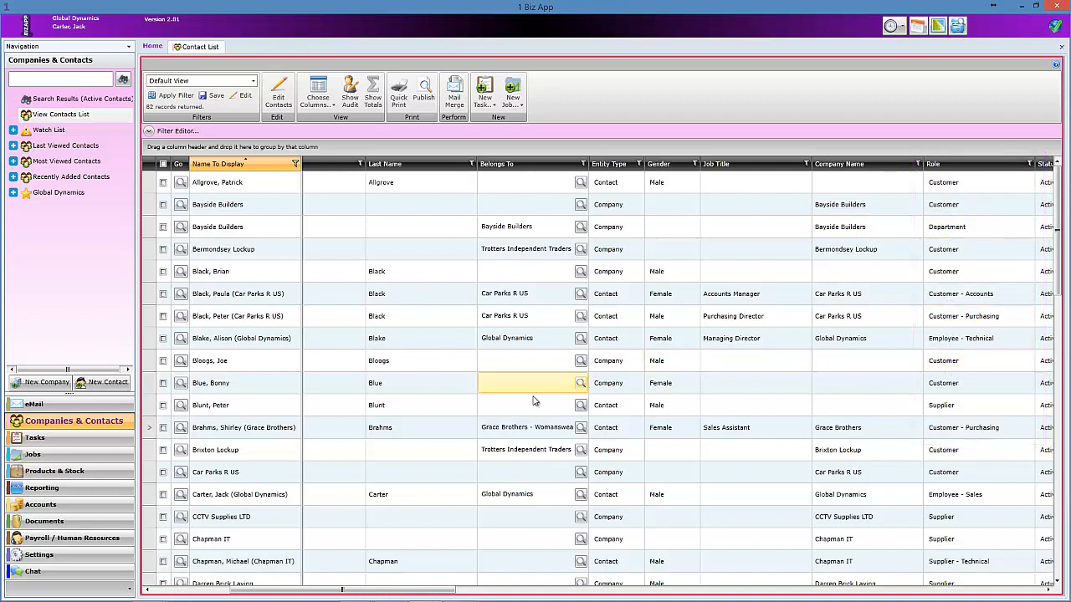
drag(385, 596, 297, 596)
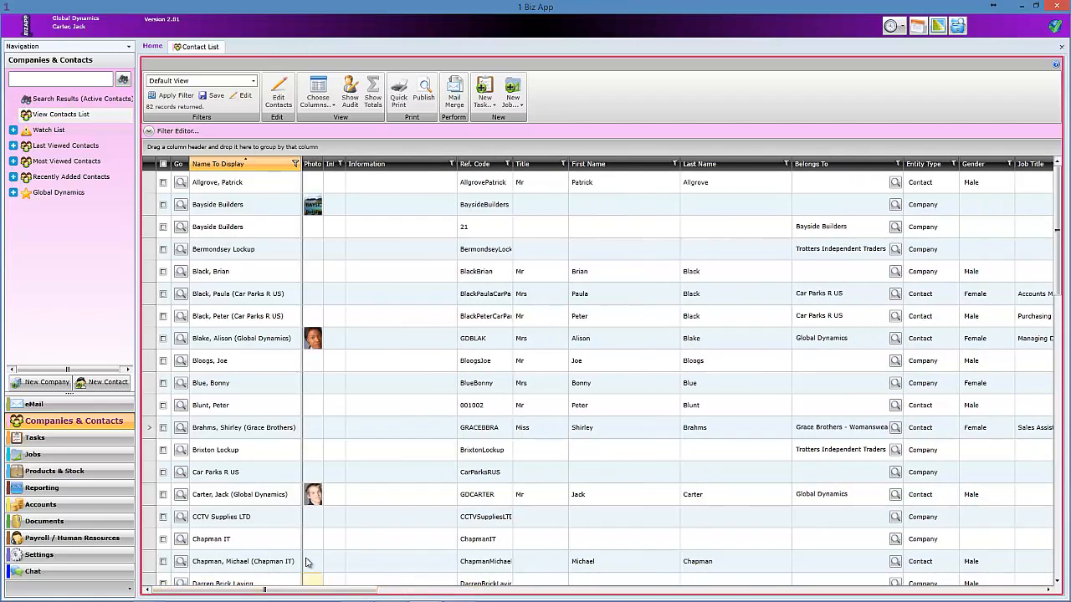
Open the Bayside Builders company record and review its list of tasks.
click(181, 207)
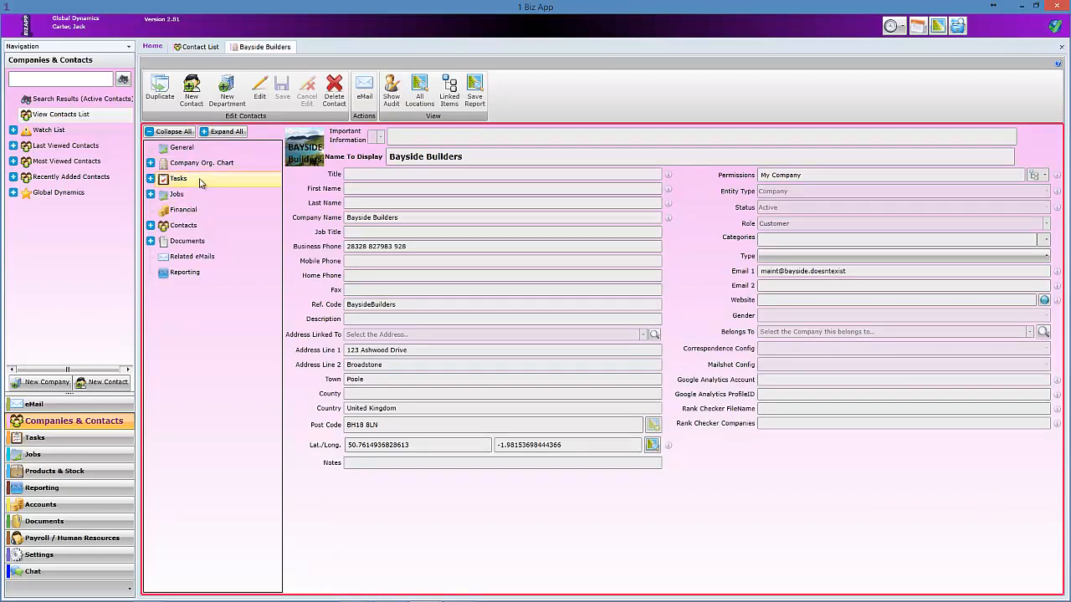
click(151, 179)
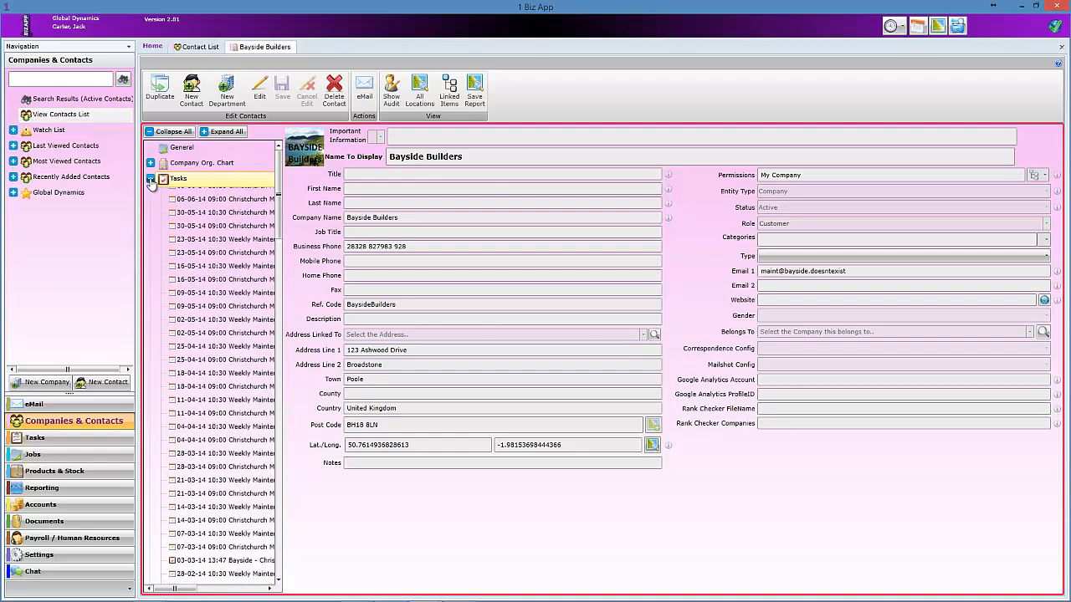
scroll(278, 198, down, 1)
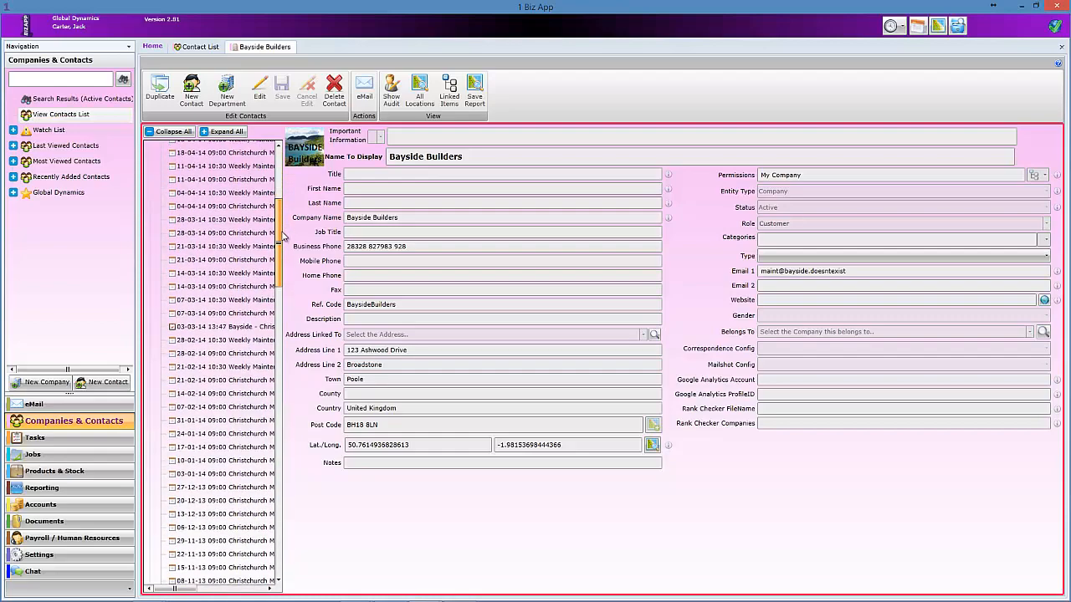
scroll(281, 182, up, 1)
scroll(281, 181, up, 1)
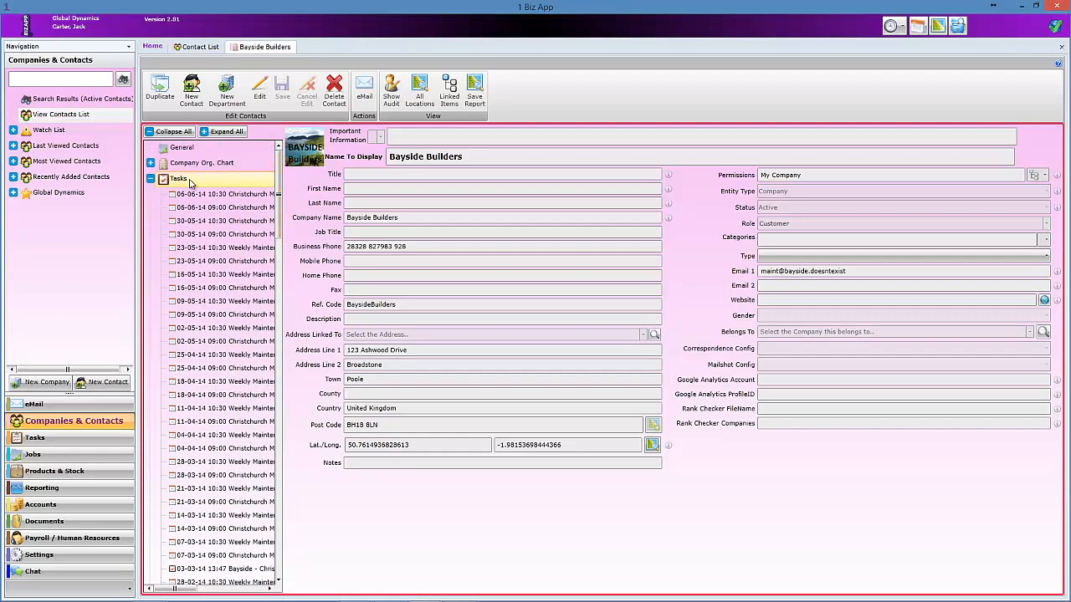
click(151, 179)
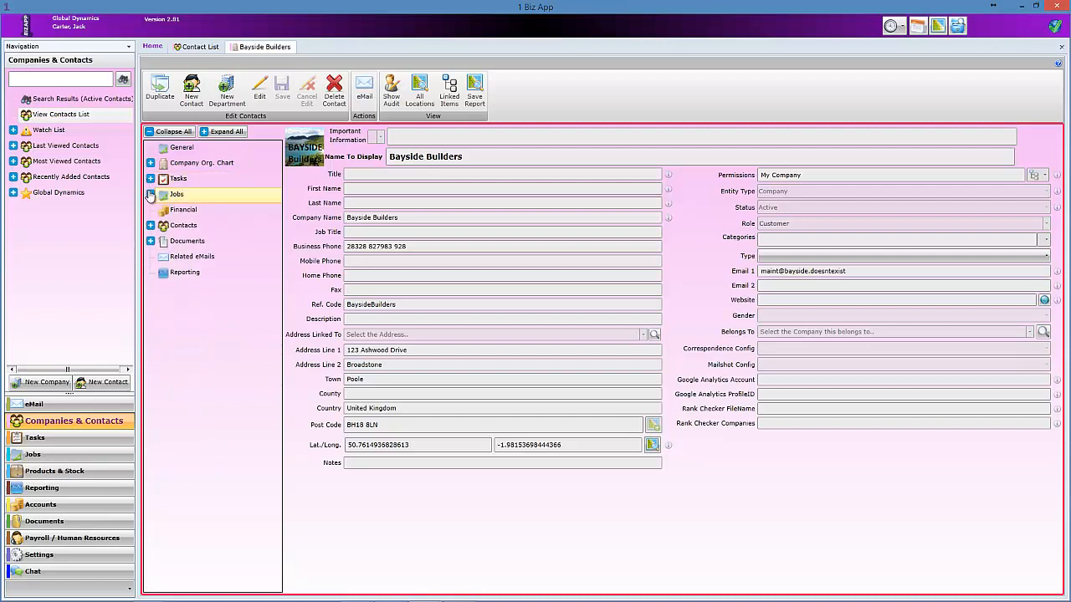
Review Bayside Builders' jobs, then show its financial items.
click(151, 195)
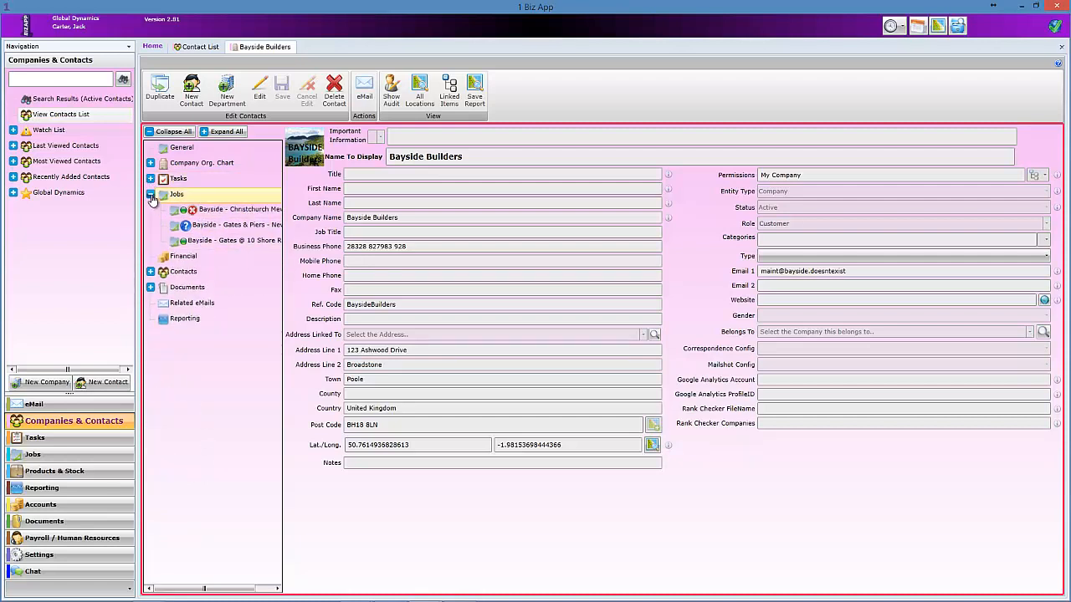
click(150, 194)
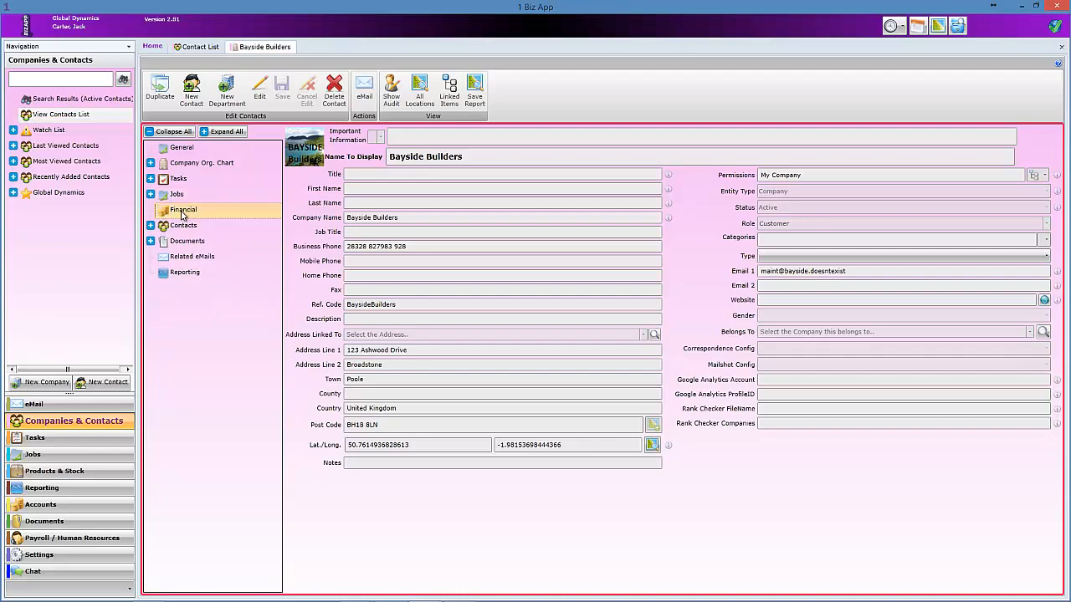
click(182, 213)
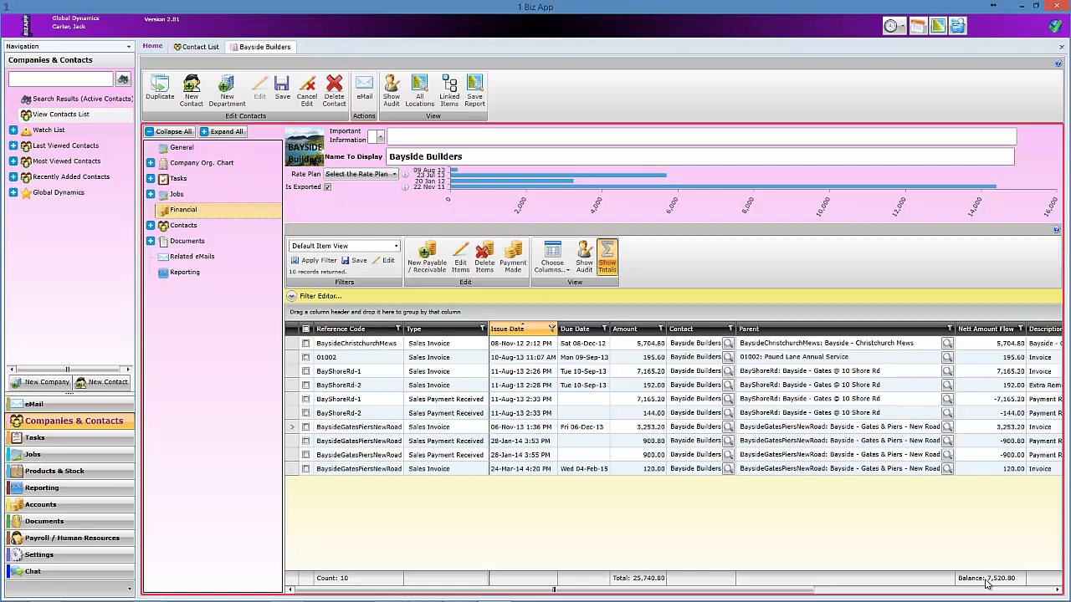
Show All Items Not Reconciled and record a payment received against the 3,253.20 New Road invoice.
click(396, 246)
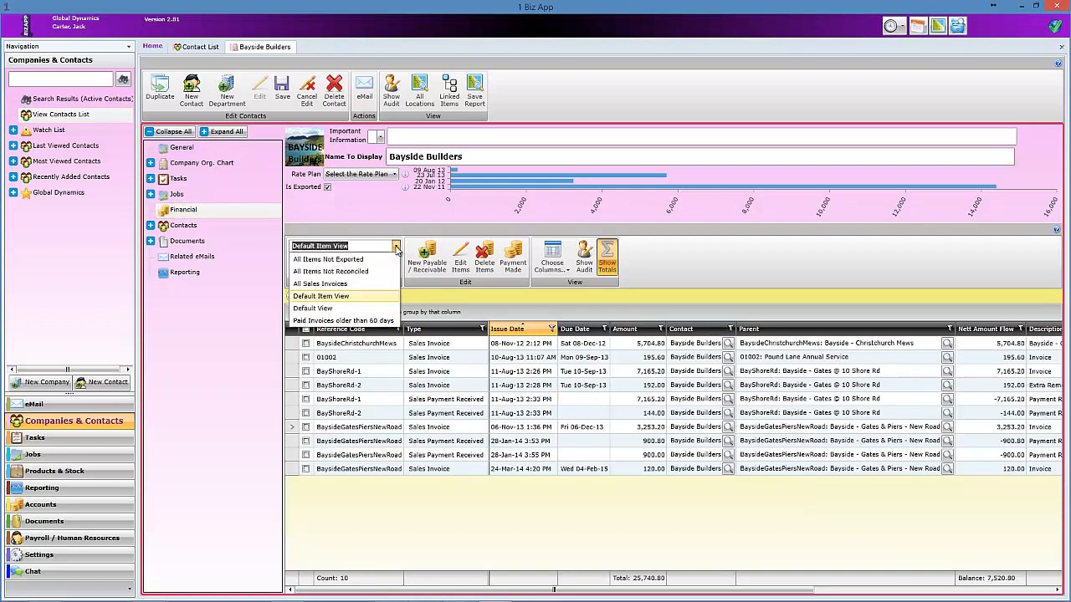
click(376, 273)
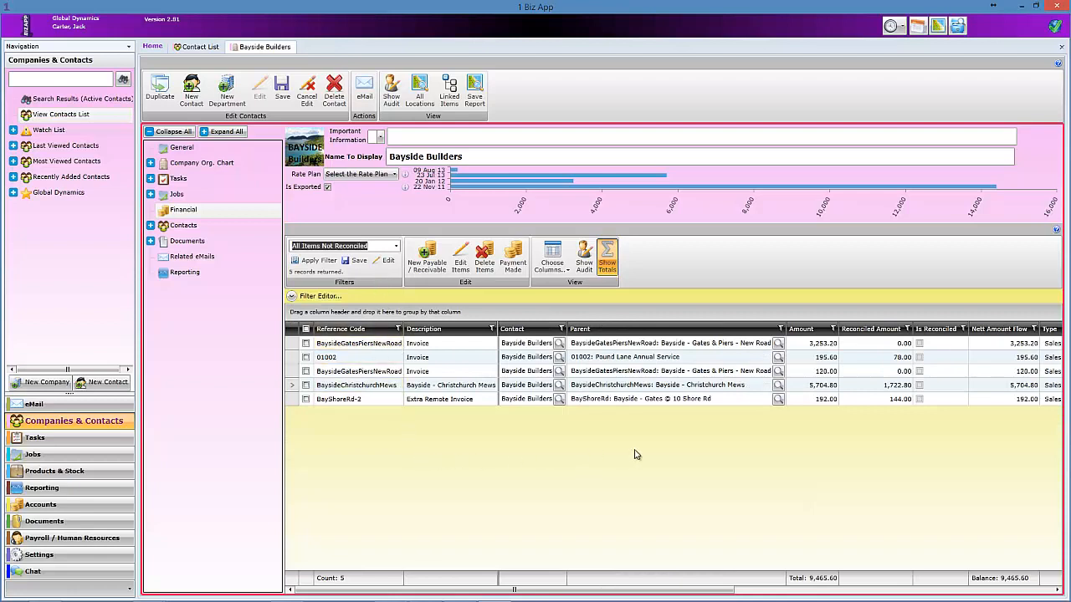
click(306, 345)
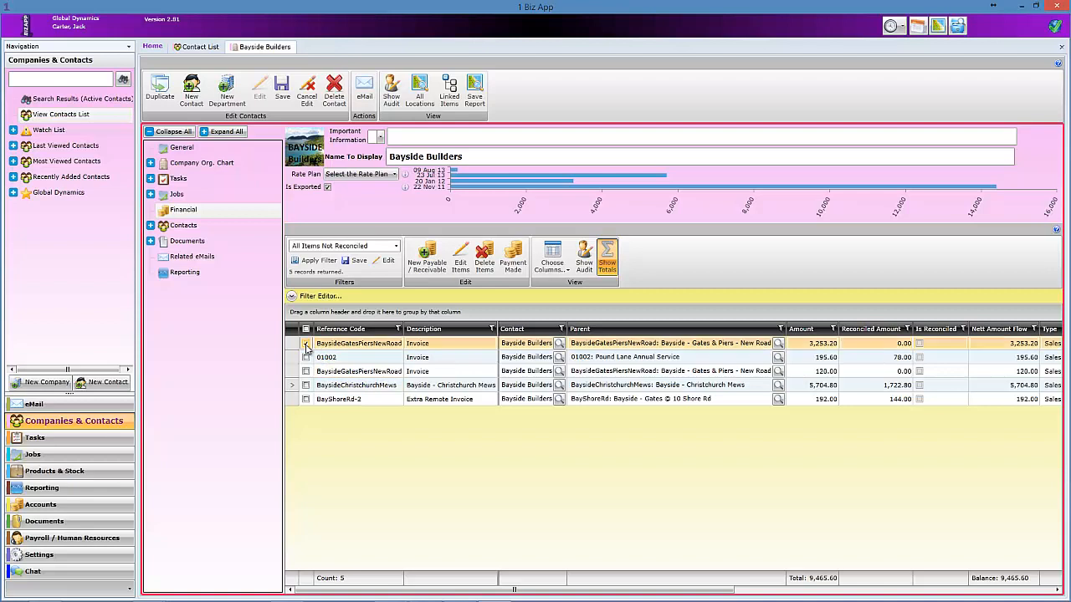
click(512, 258)
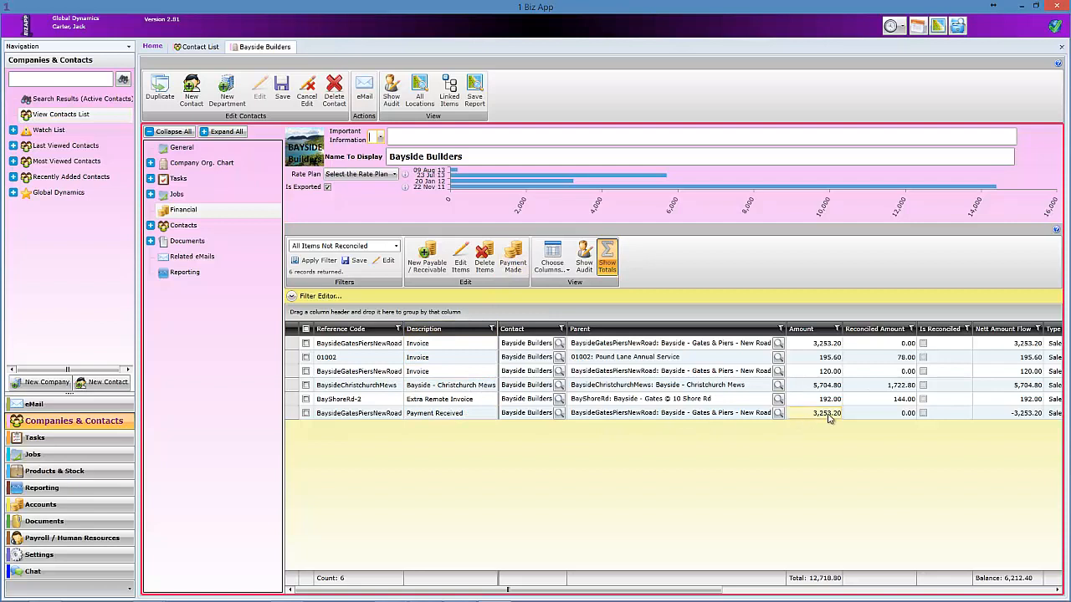
Change the Payment Received amount to 2,253.20 and return to the Default View of items.
click(459, 265)
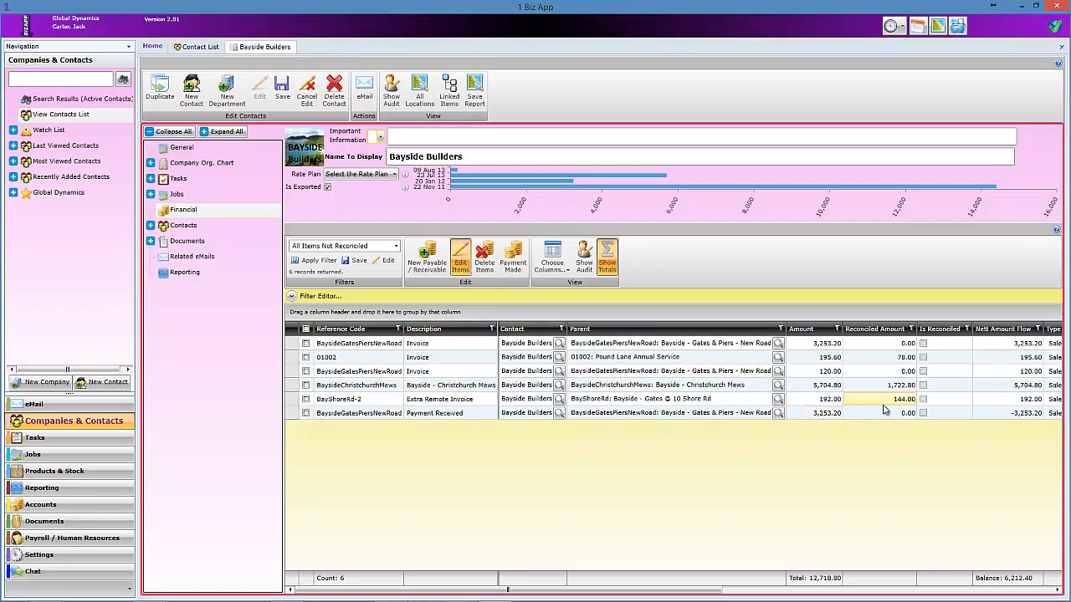
click(833, 417)
click(831, 413)
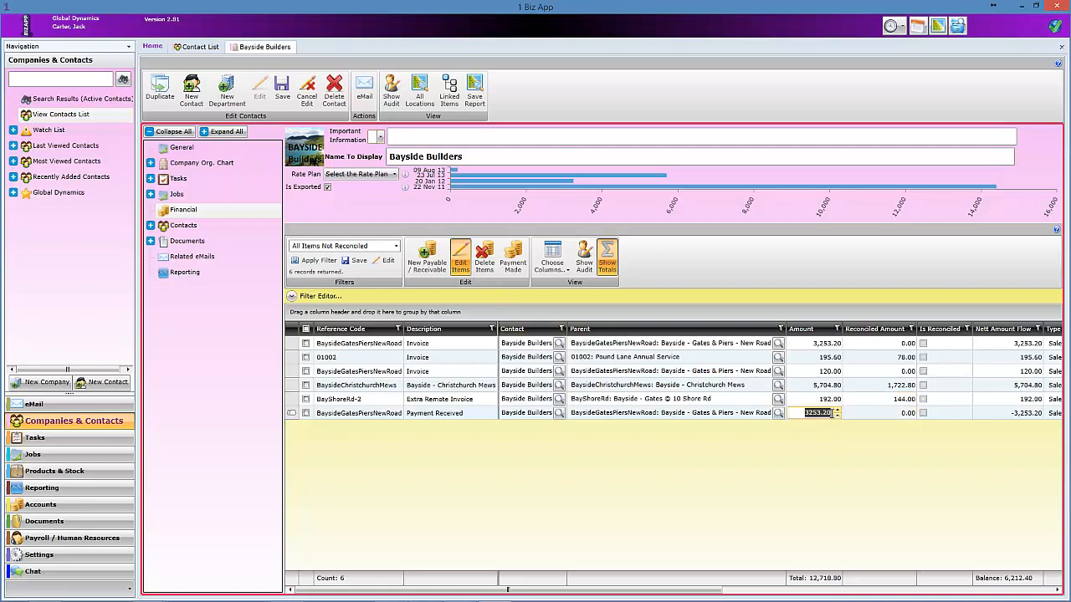
click(806, 413)
text(2)
click(808, 403)
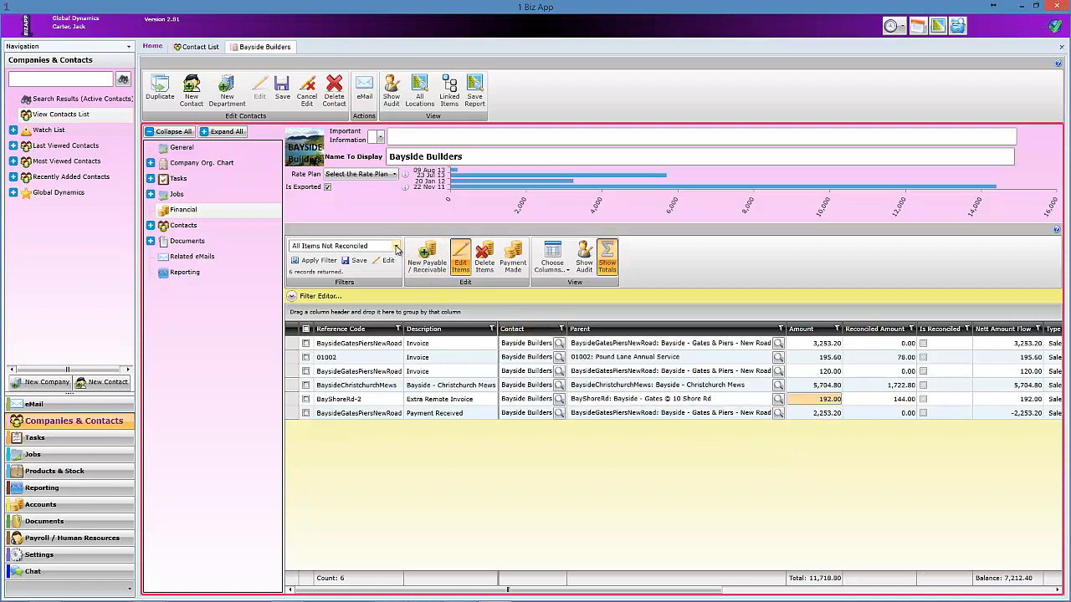
click(396, 247)
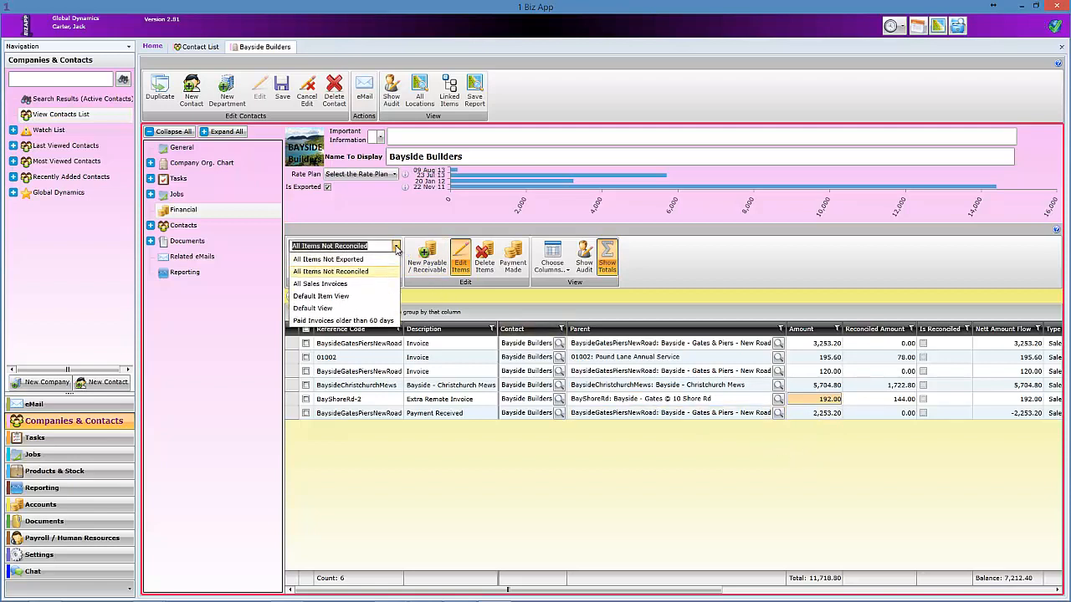
click(381, 312)
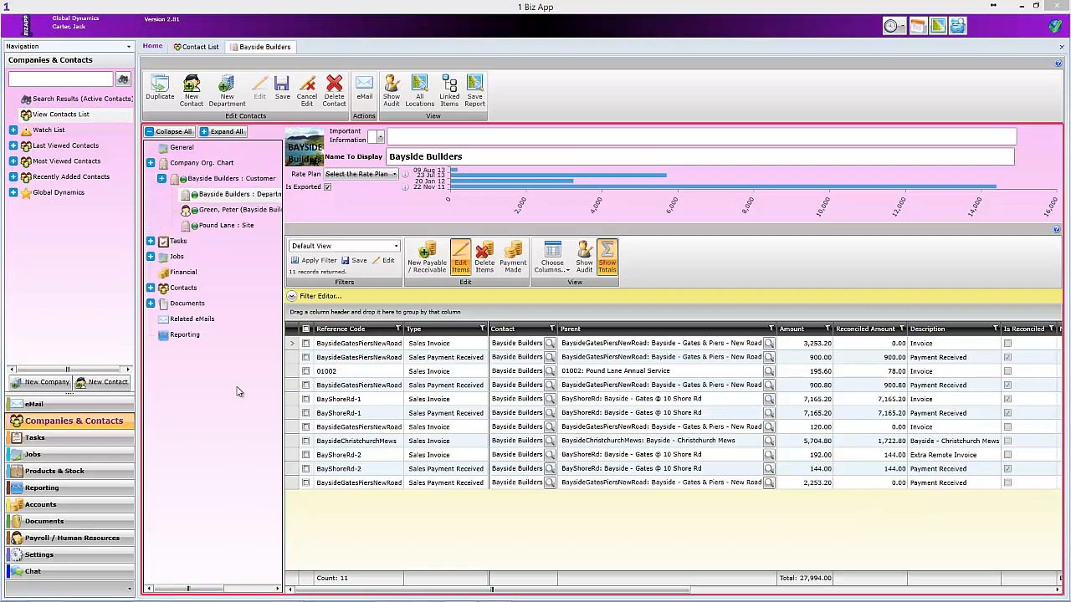
Open all payables and receivables, check the reconciliation matches, and return to the Bayside Builders tab.
click(52, 507)
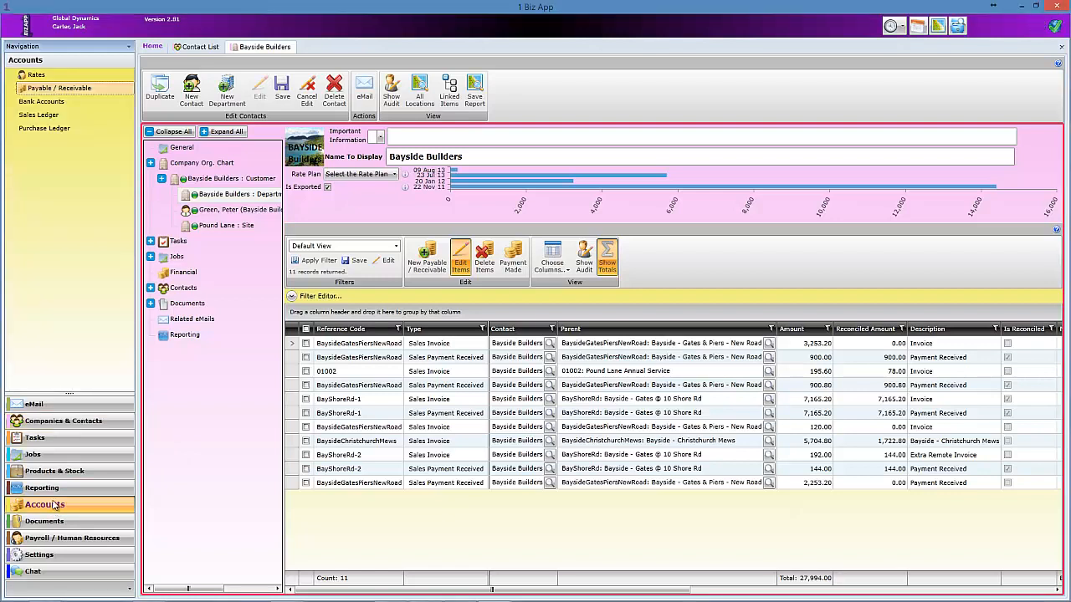
click(46, 91)
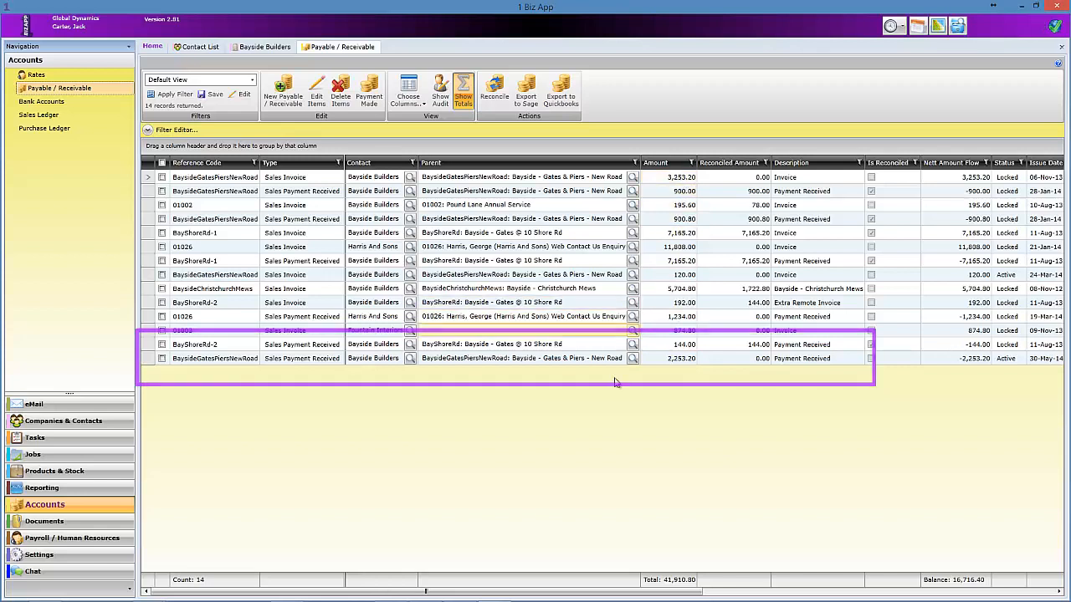
click(495, 89)
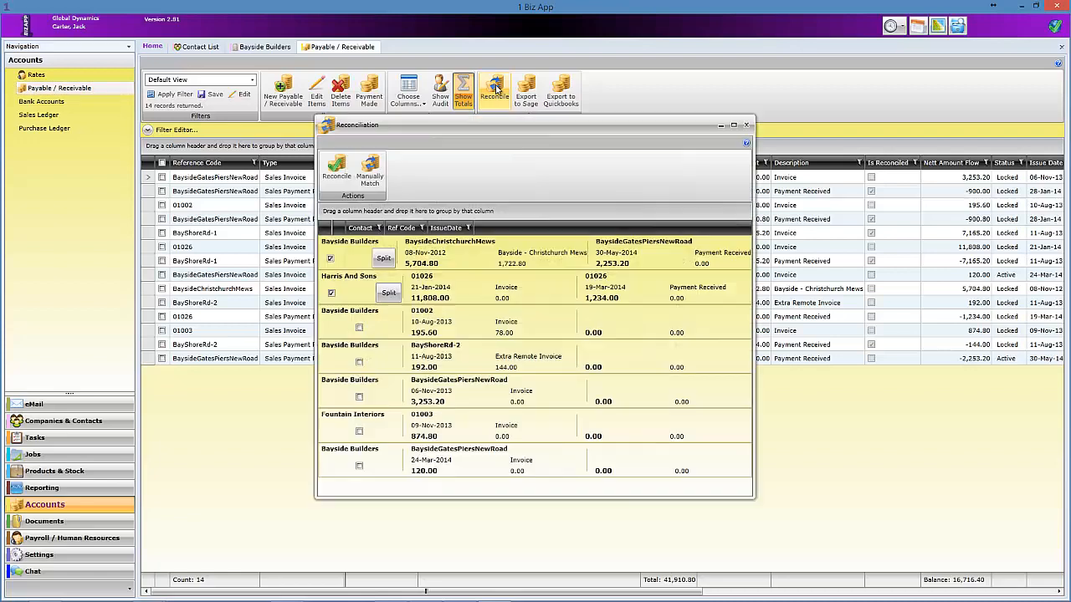
click(748, 127)
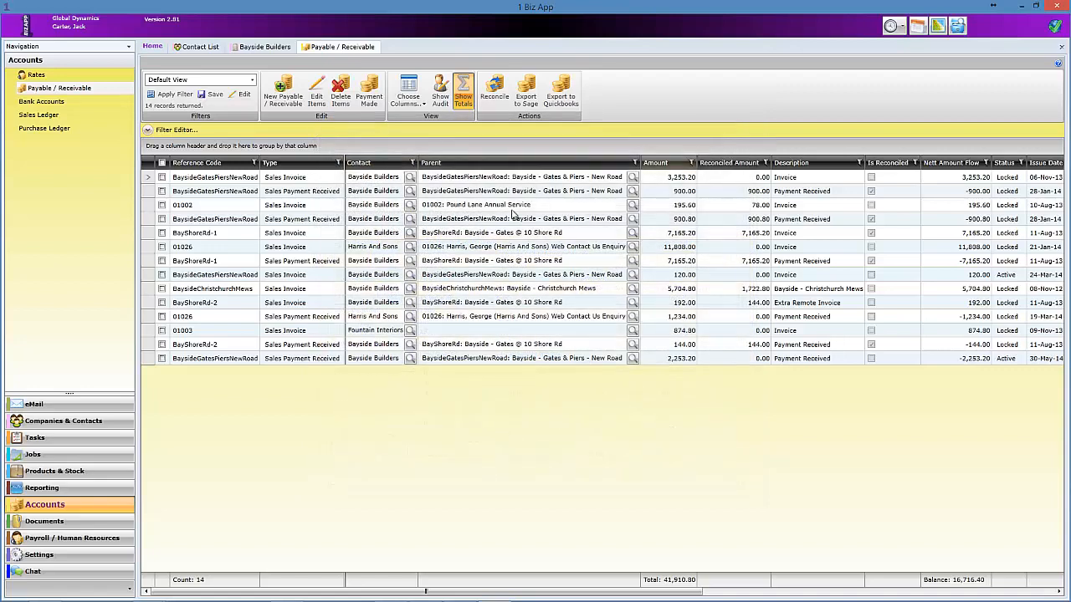
click(264, 47)
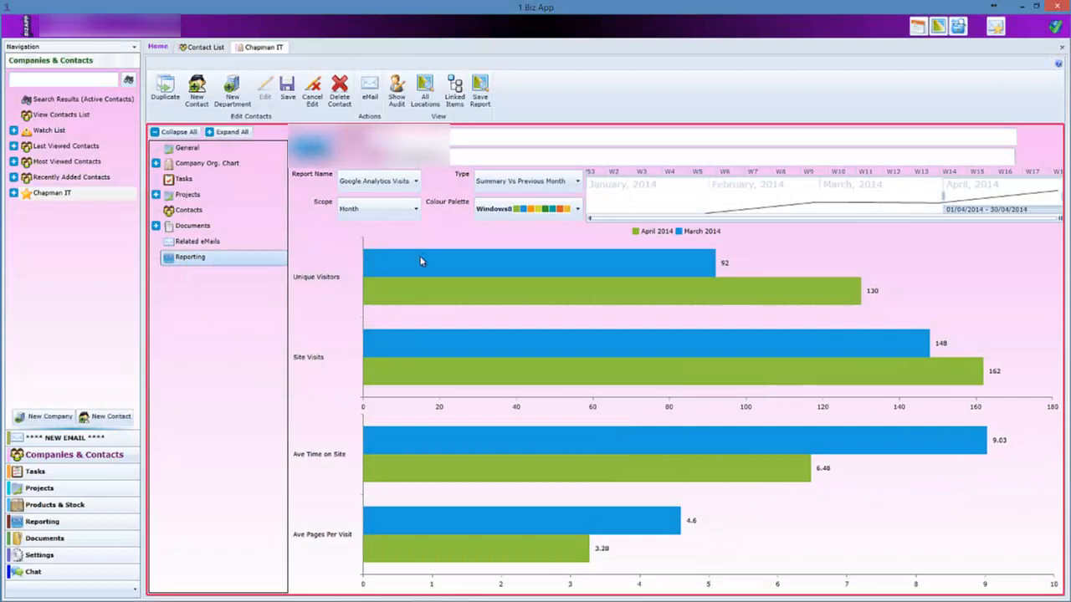
Try the Totals and visits-by-source report types on Chapman IT's Reporting page.
click(573, 182)
click(566, 211)
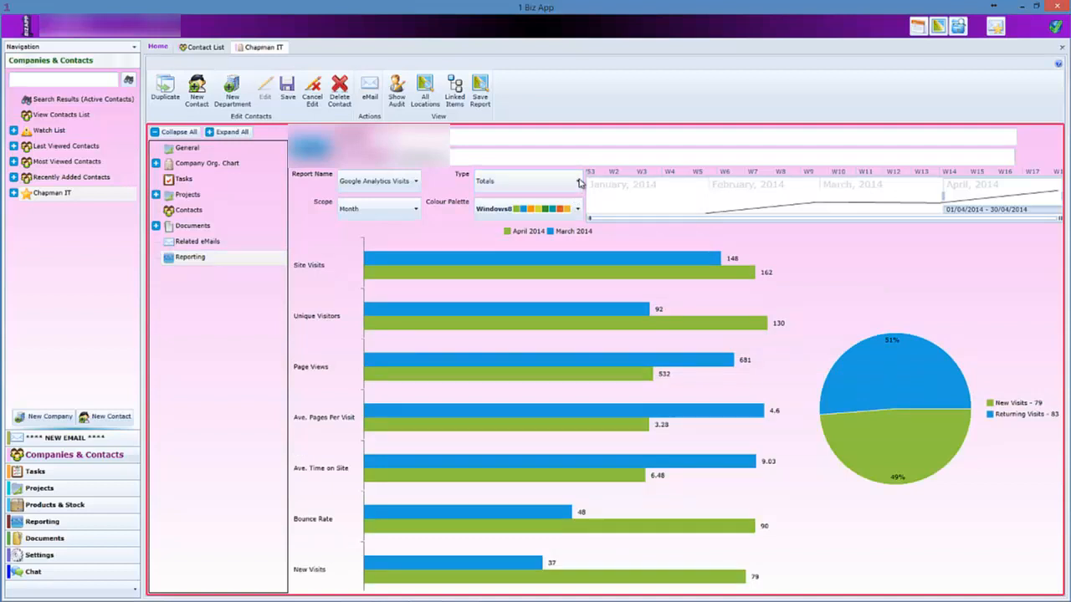
click(580, 182)
click(561, 236)
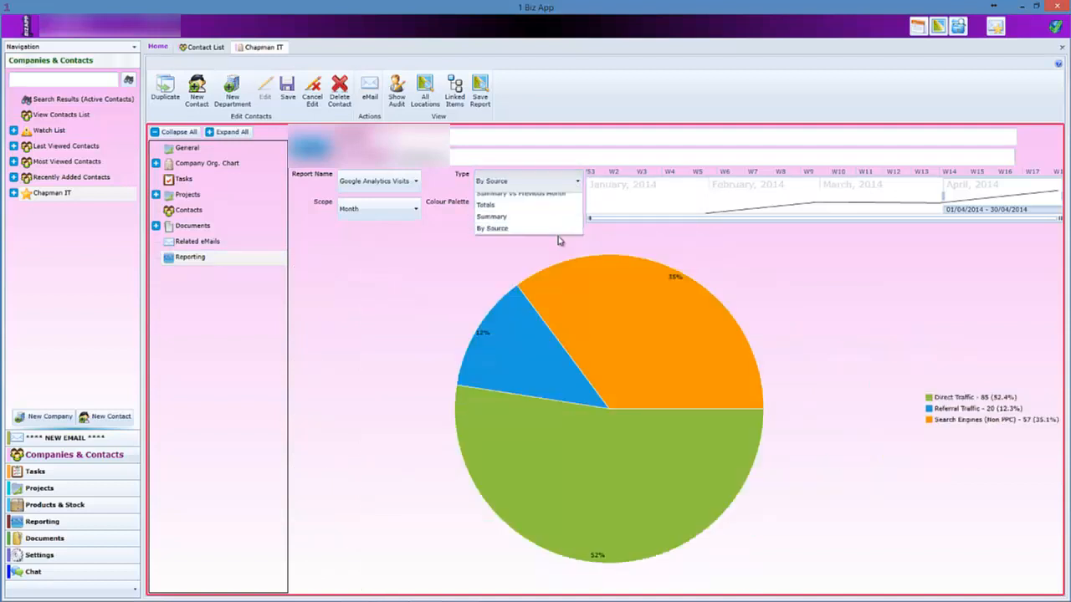
Switch the report to Google Analytics Entry-Exit Pages, then to RankChecker Rankings.
click(416, 181)
click(418, 243)
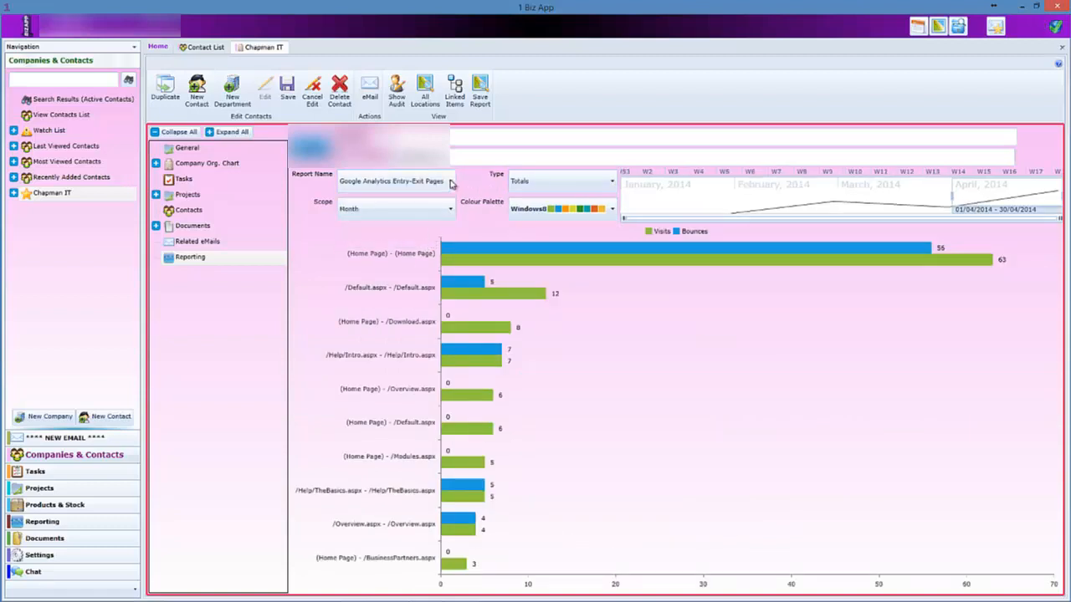
click(450, 182)
click(417, 258)
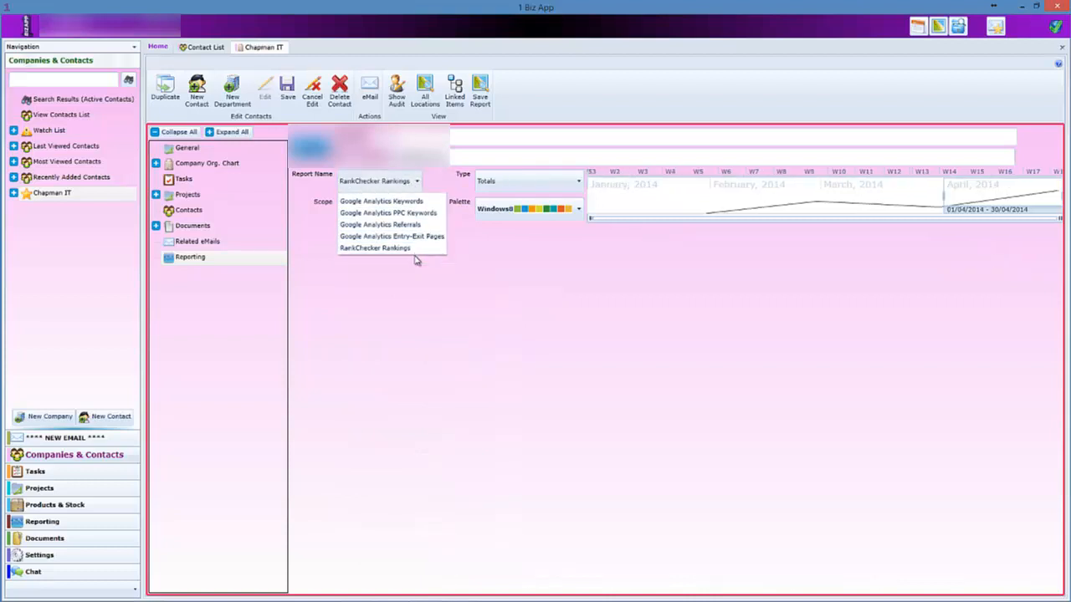
click(417, 182)
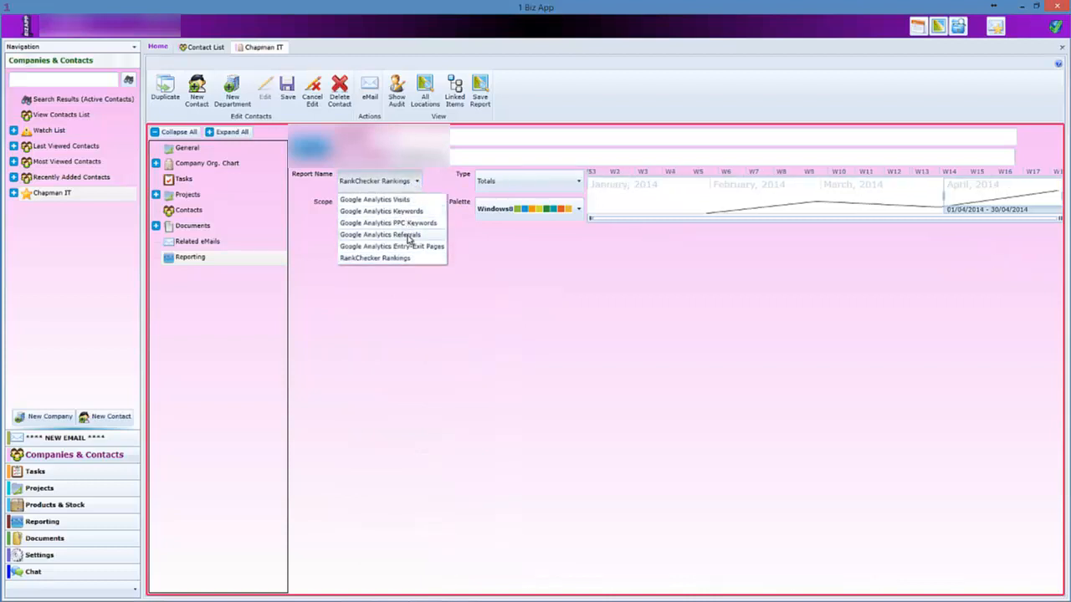
click(500, 267)
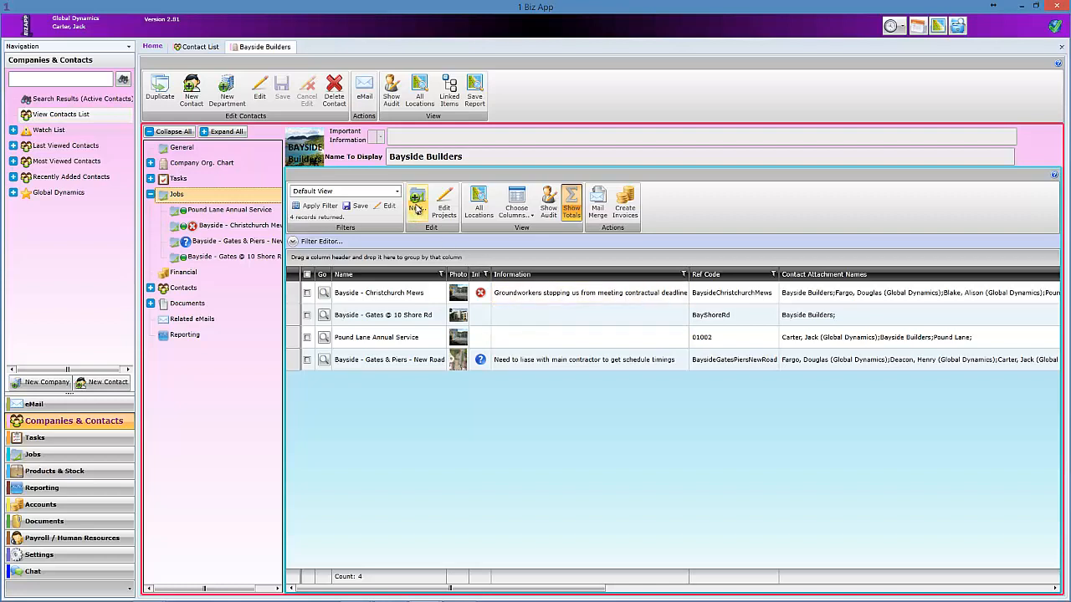
Check the new-job options (Maintenance, Test 1, New Blank Item, New Template), then collapse Jobs.
click(417, 208)
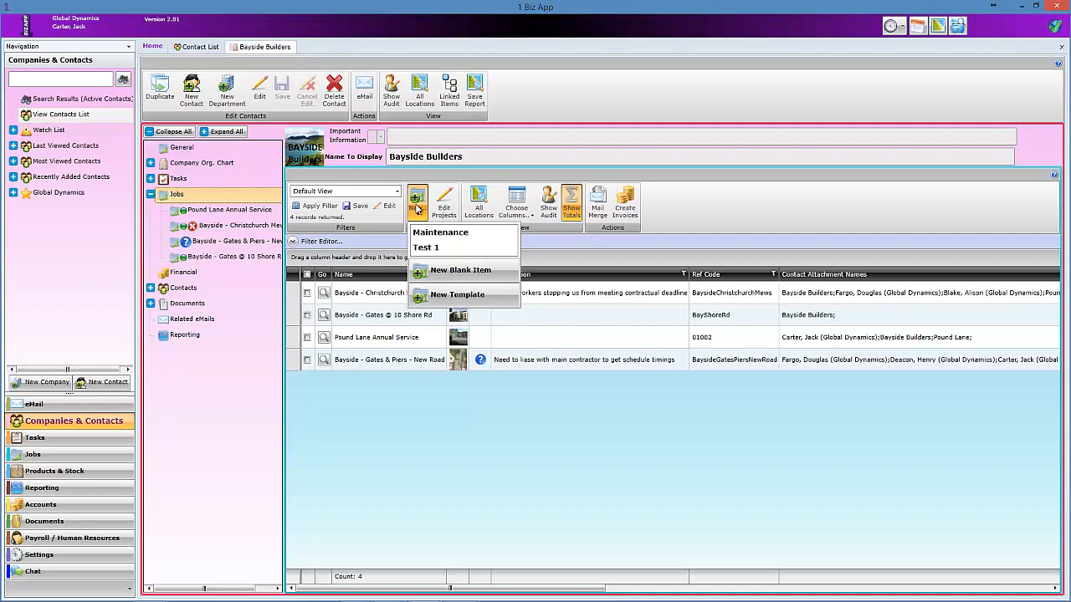
click(417, 209)
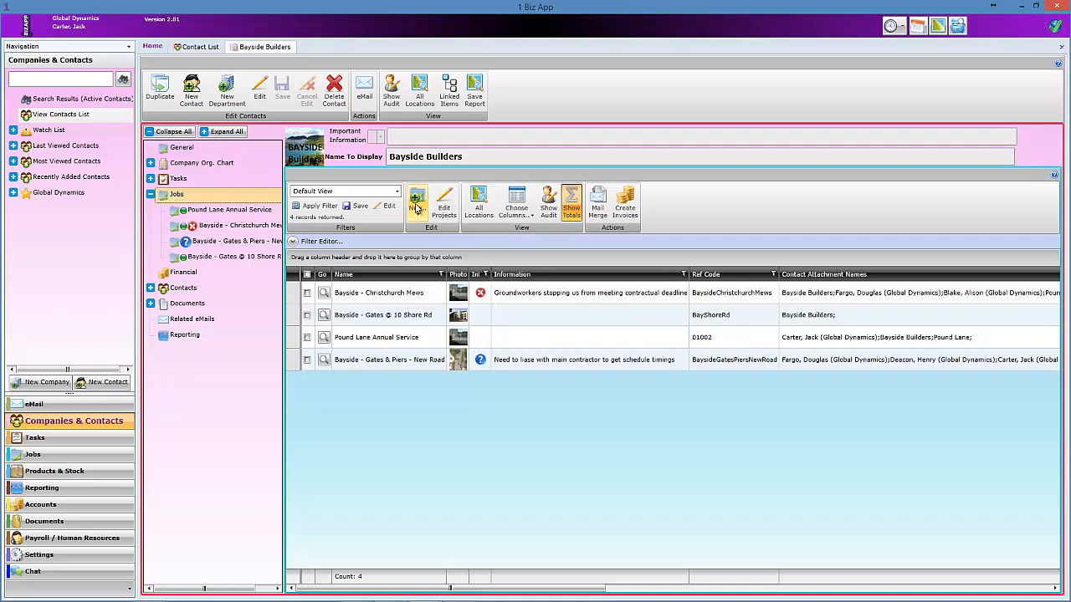
click(152, 195)
click(180, 150)
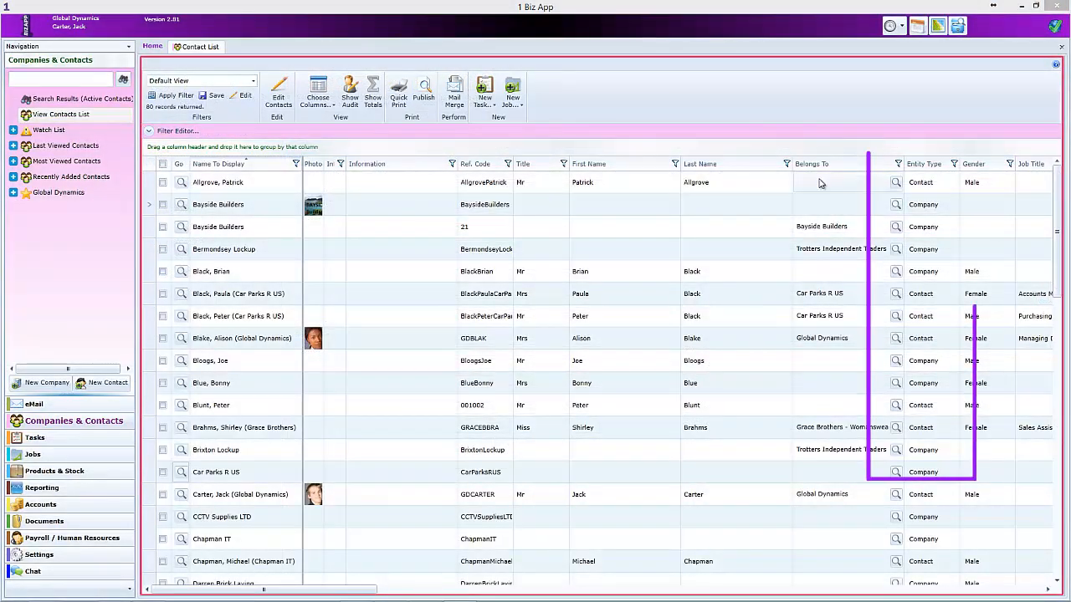
Filter the Entity Type column to Company and open the Car Parks R US record.
click(954, 165)
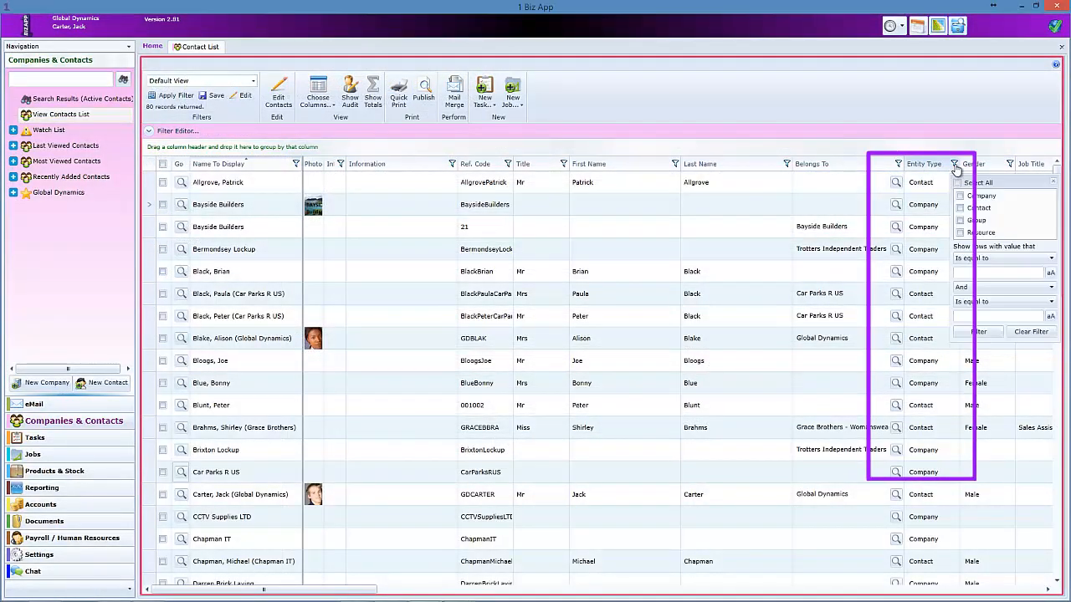
click(960, 196)
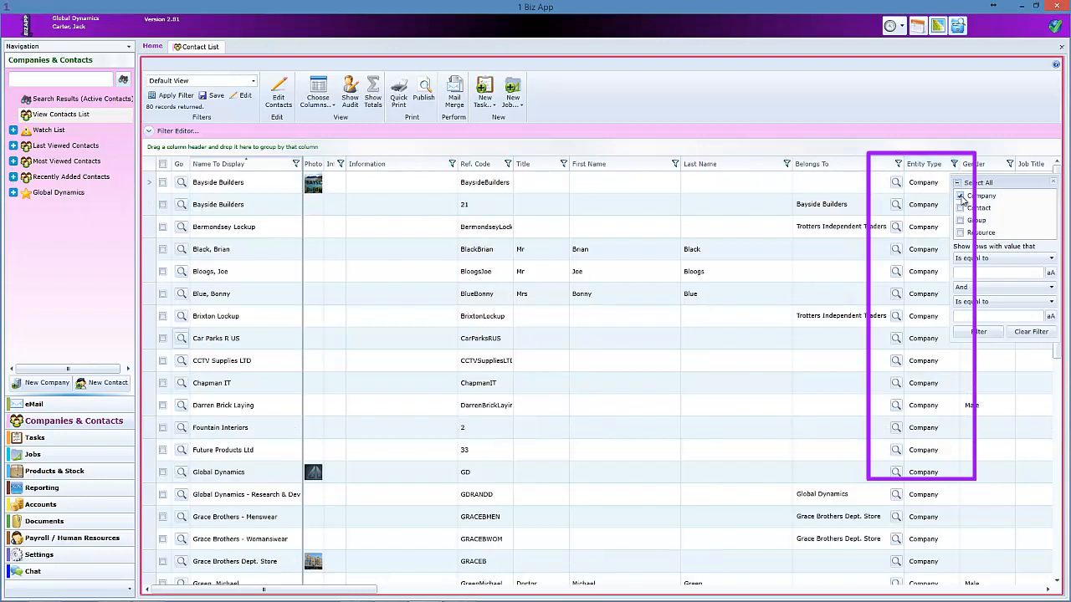
click(1053, 186)
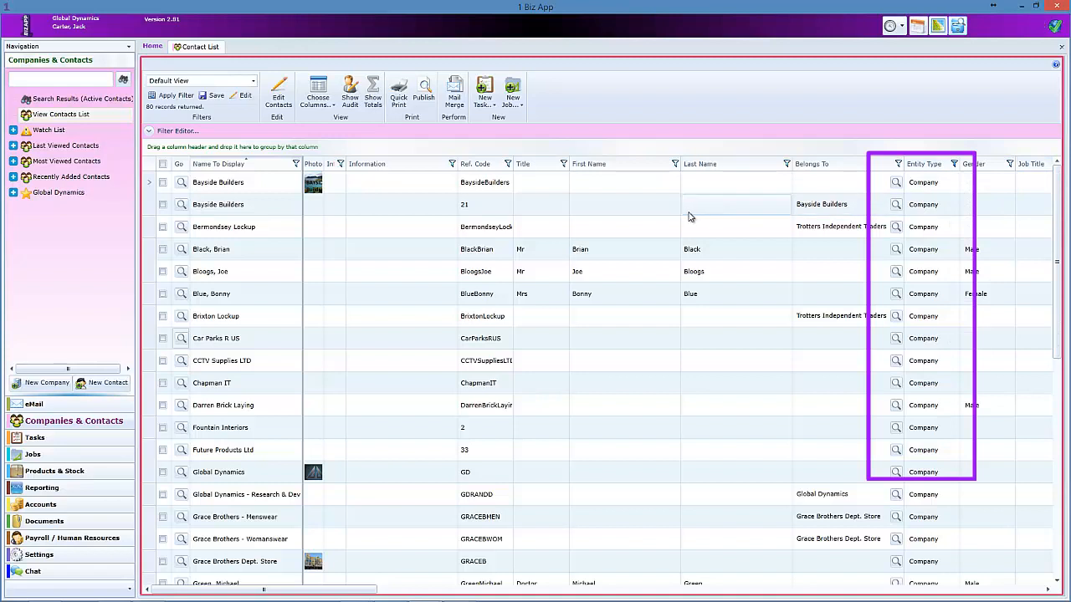
click(929, 251)
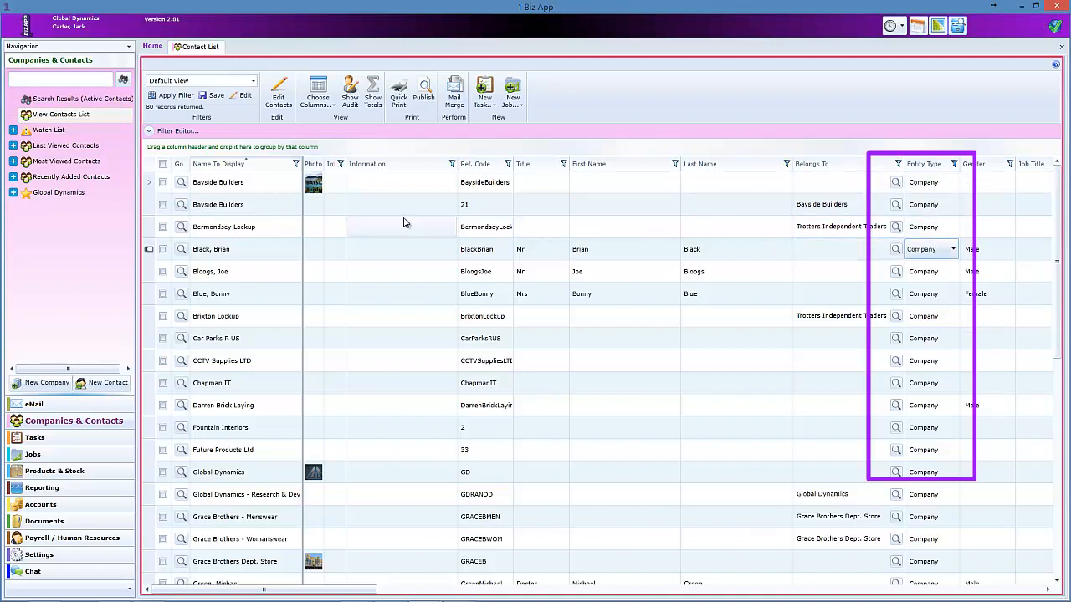
click(182, 339)
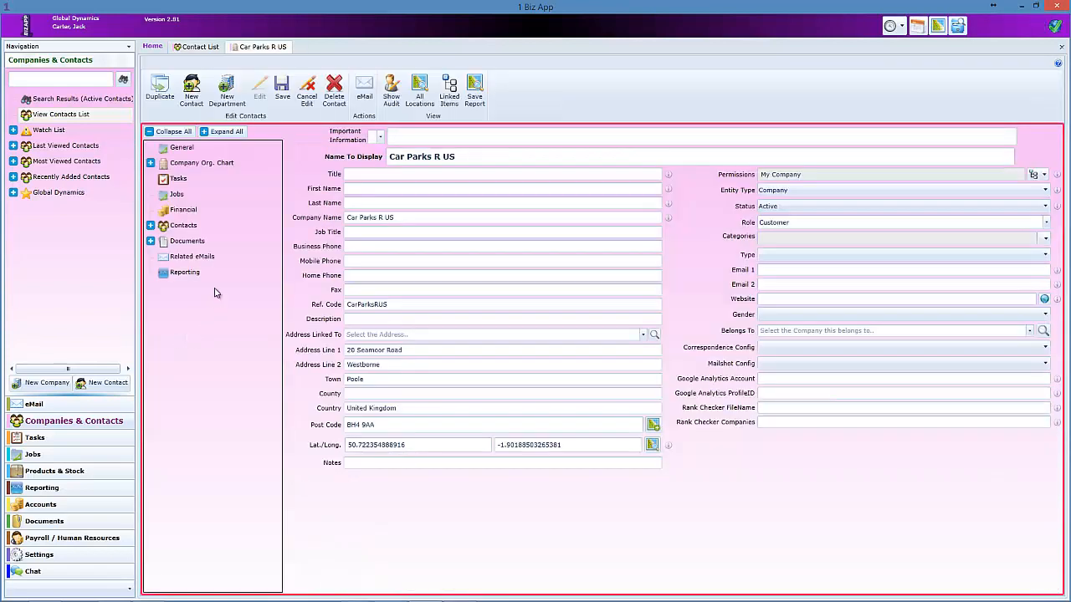
Expand the Car Parks R US org chart and open its accounts contact, then return.
click(150, 164)
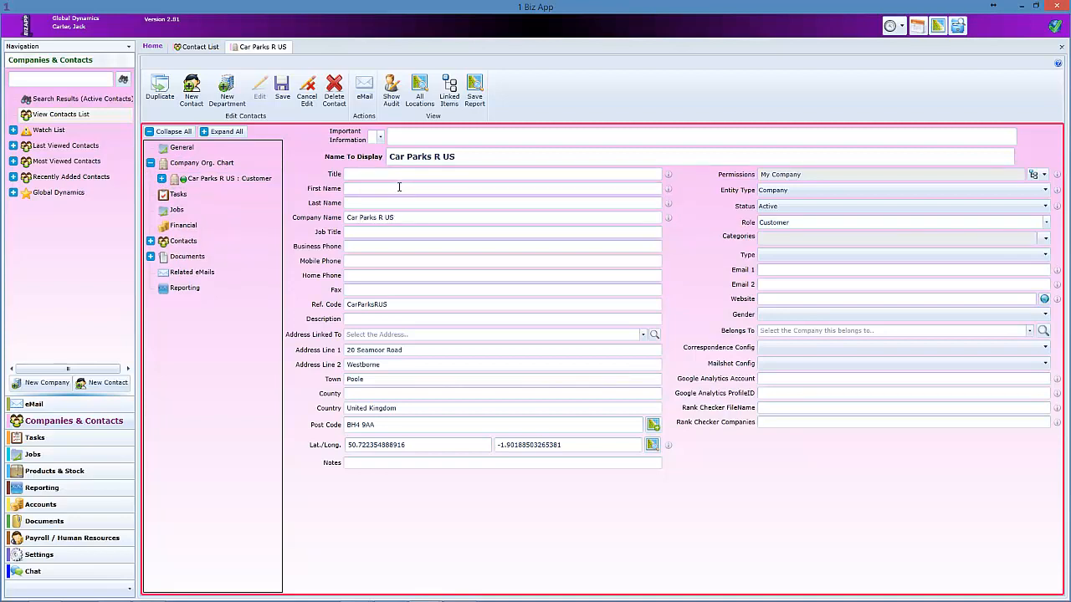
click(162, 178)
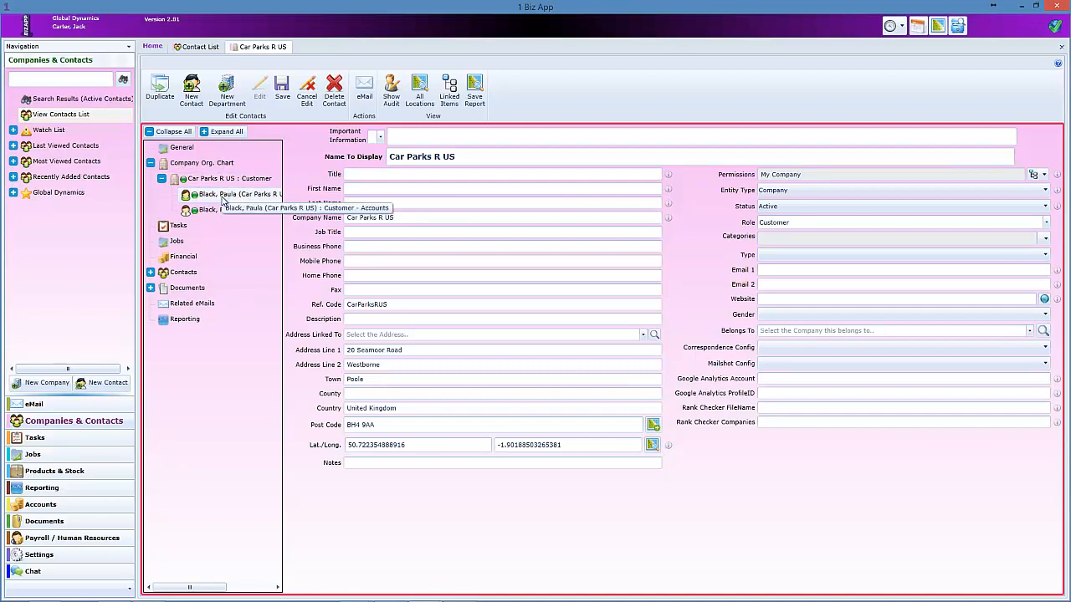
double_click(222, 196)
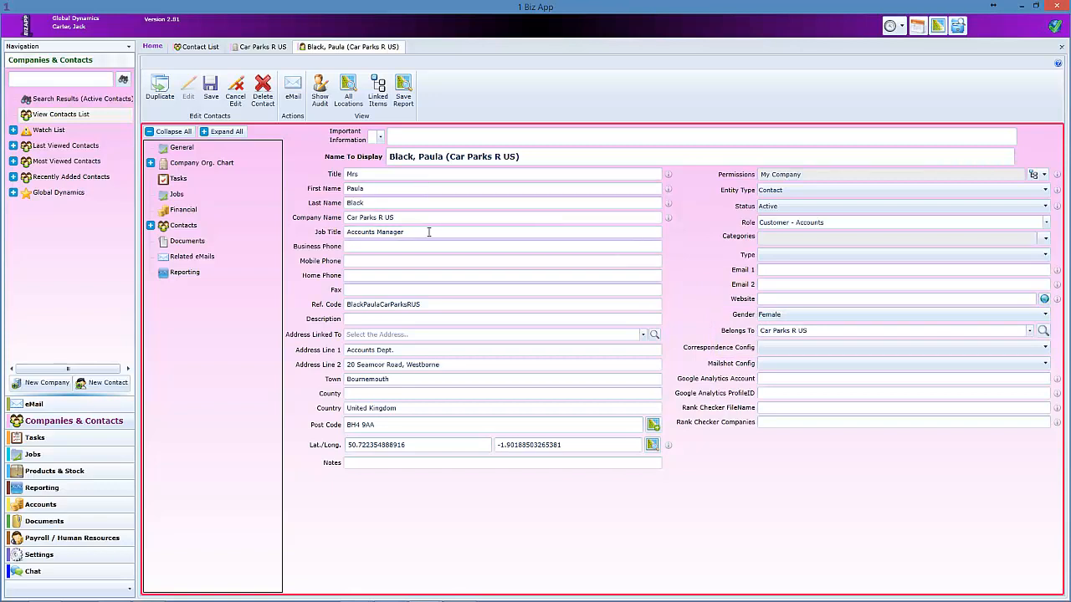
click(260, 48)
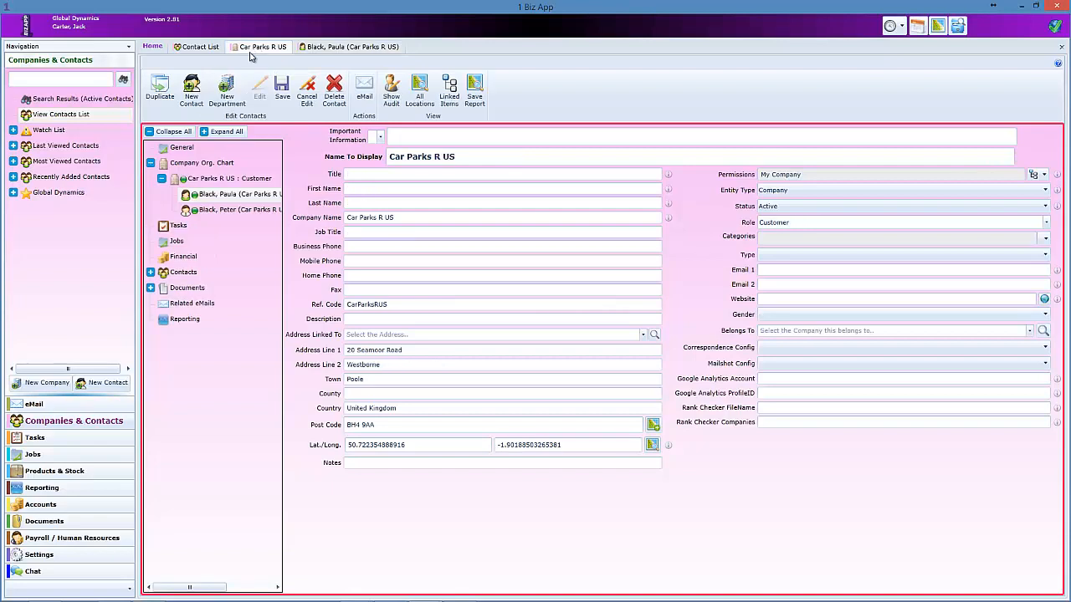
Open the purchasing contact and confirm it belongs to Car Parks R US.
double_click(233, 210)
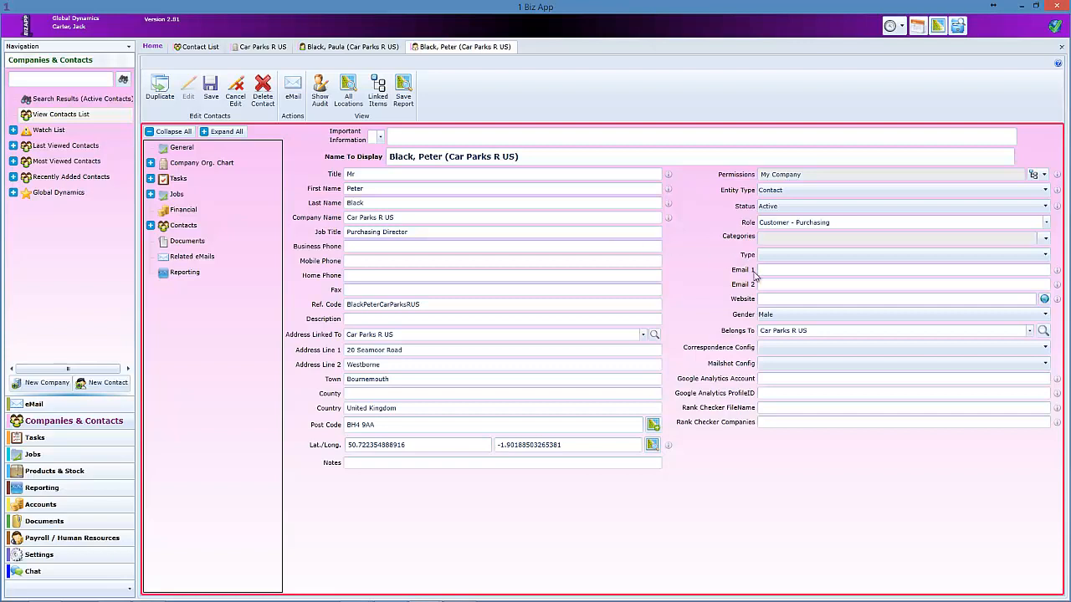
click(813, 330)
click(814, 330)
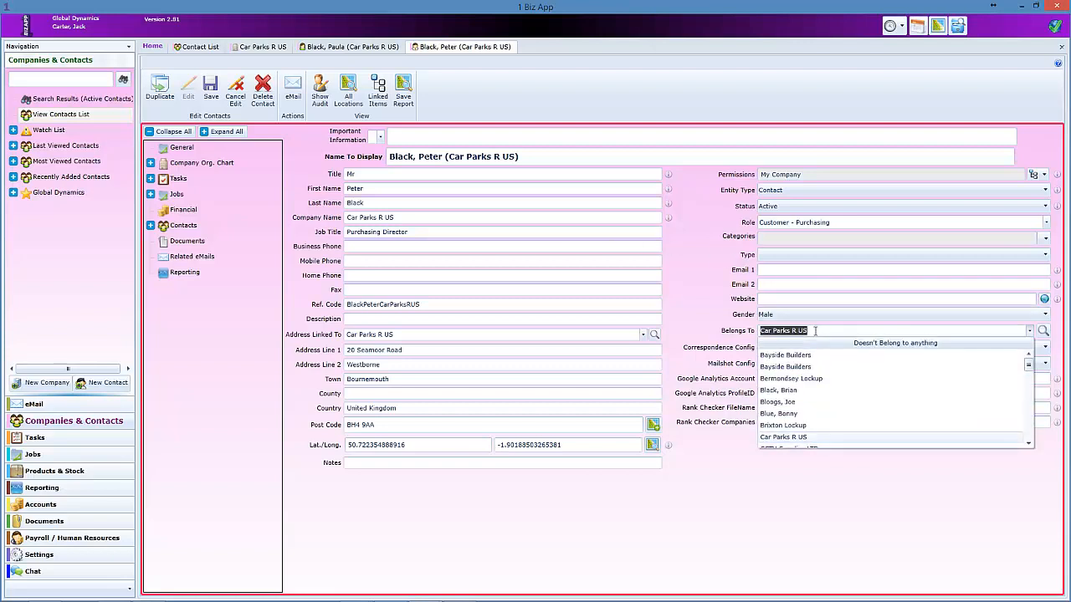
click(815, 331)
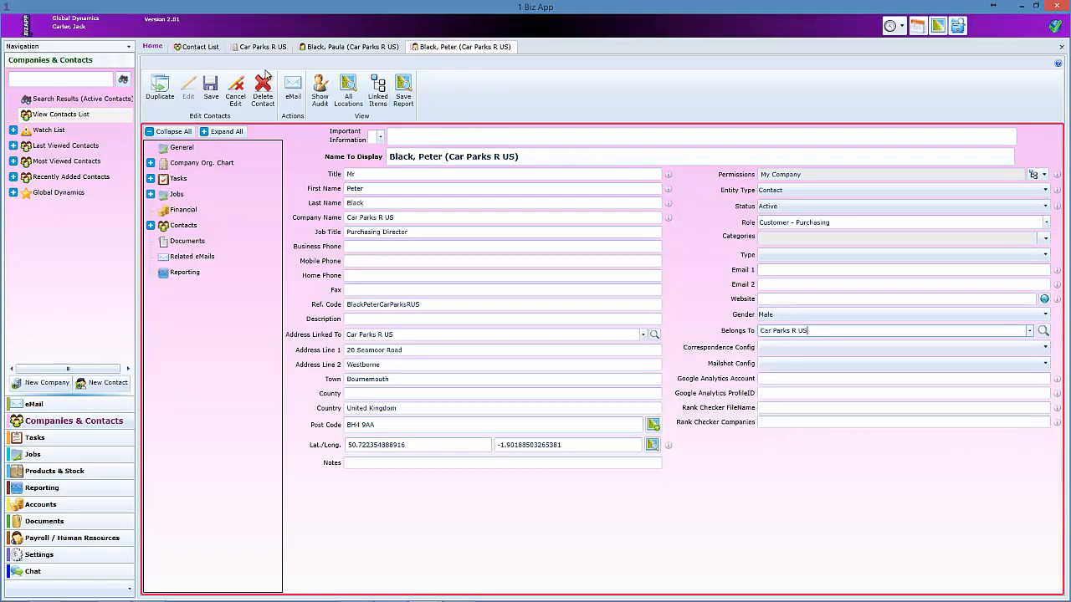
Open the Harris (Harris And Sons) company record from the Contact List.
click(200, 49)
scroll(310, 277, down, 1)
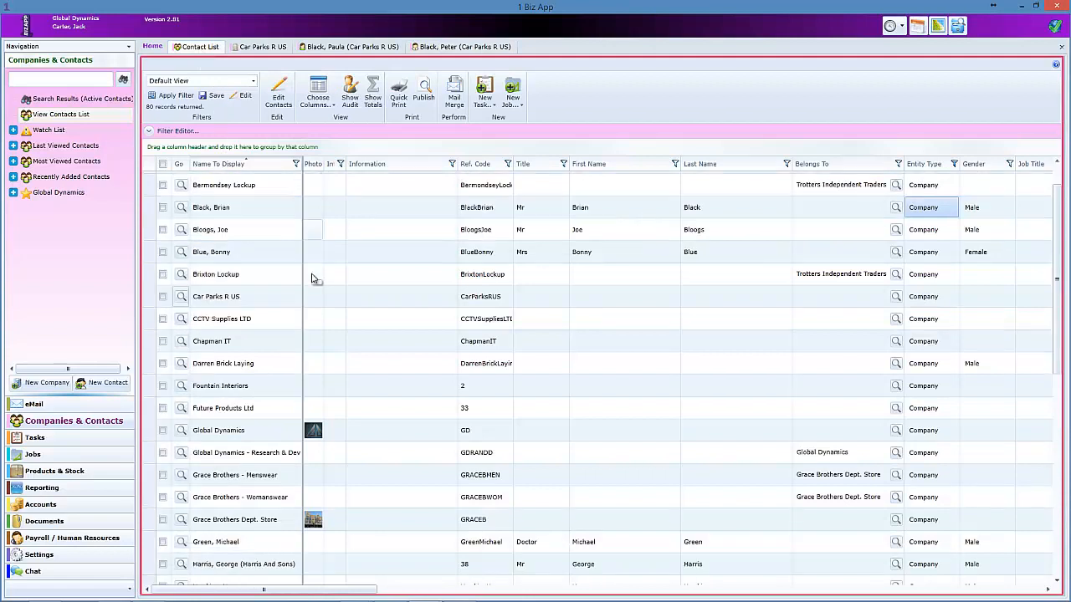
scroll(311, 277, down, 1)
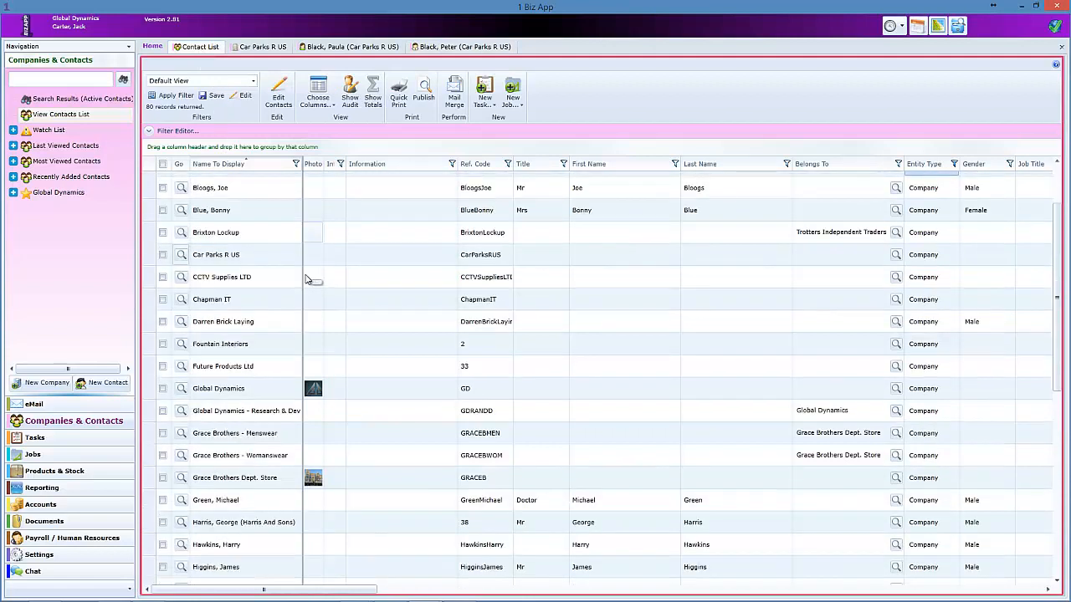
click(181, 523)
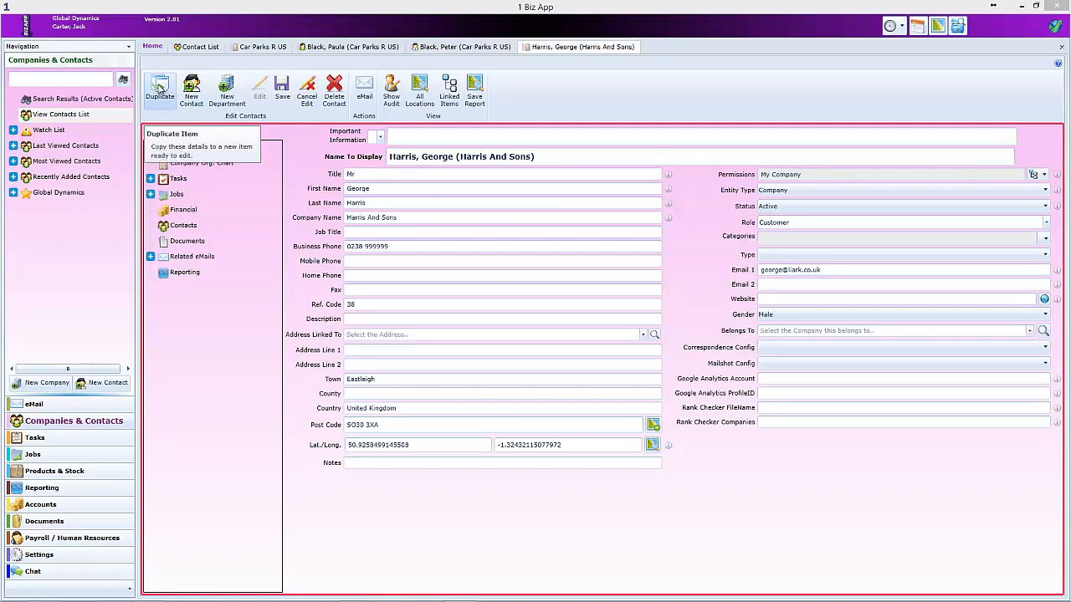
Duplicate the Harris And Sons record and dock the COPY tab beside the original.
click(159, 89)
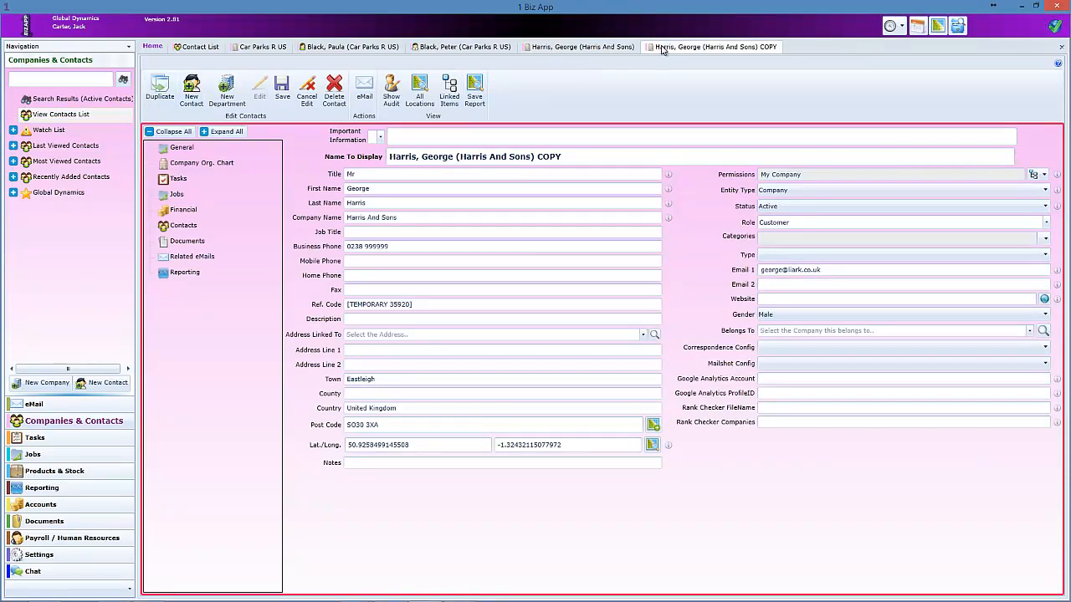
drag(661, 52, 621, 323)
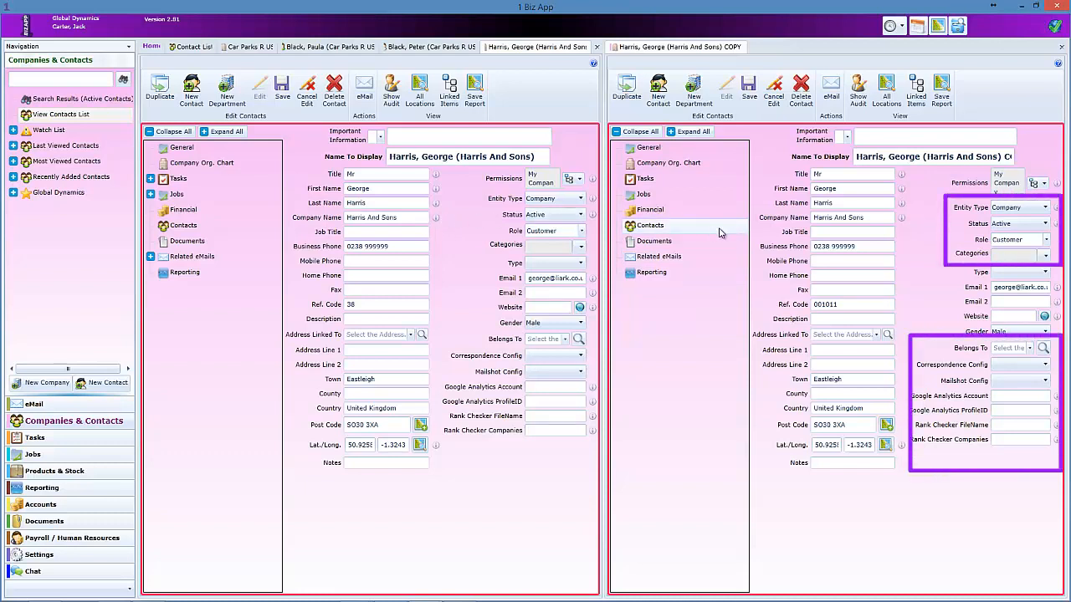
Set the copy's Entity Type to Contact, belonging to Harris (Harris And Sons).
click(1046, 207)
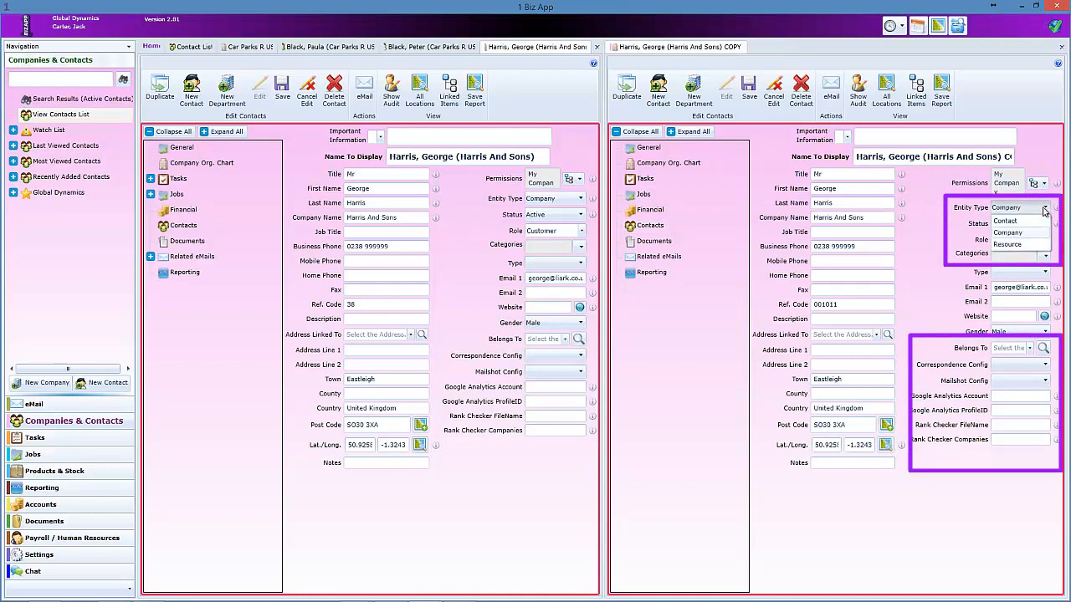
click(1027, 223)
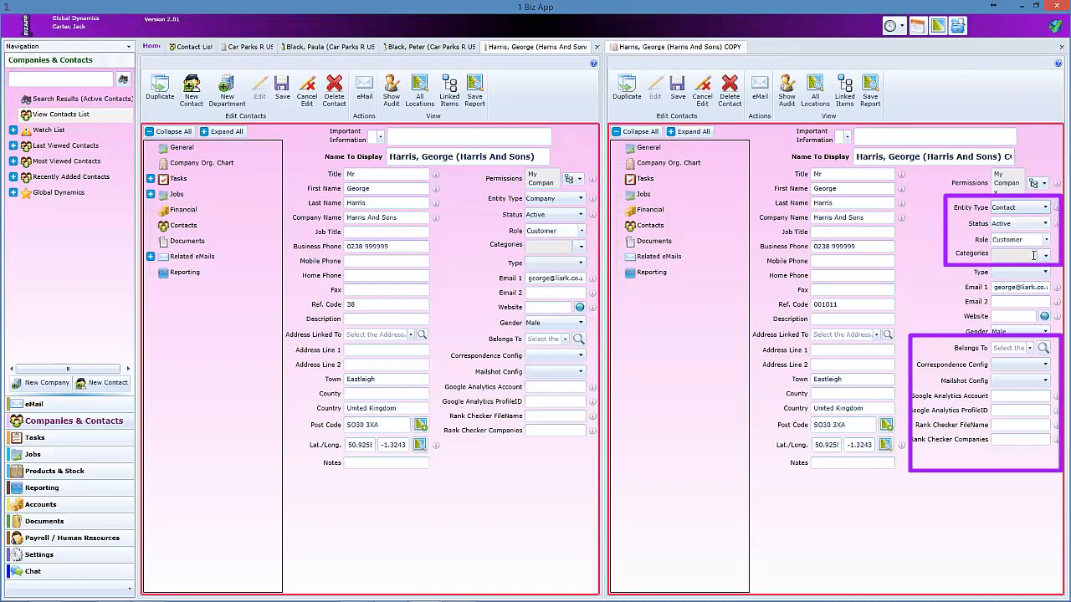
click(1031, 351)
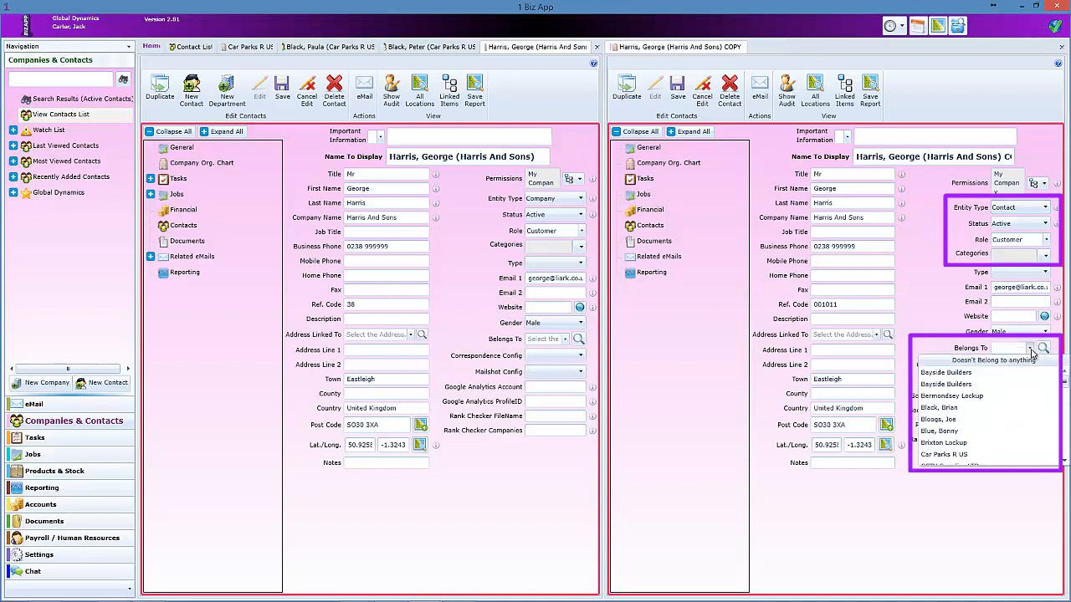
drag(1066, 384, 1066, 407)
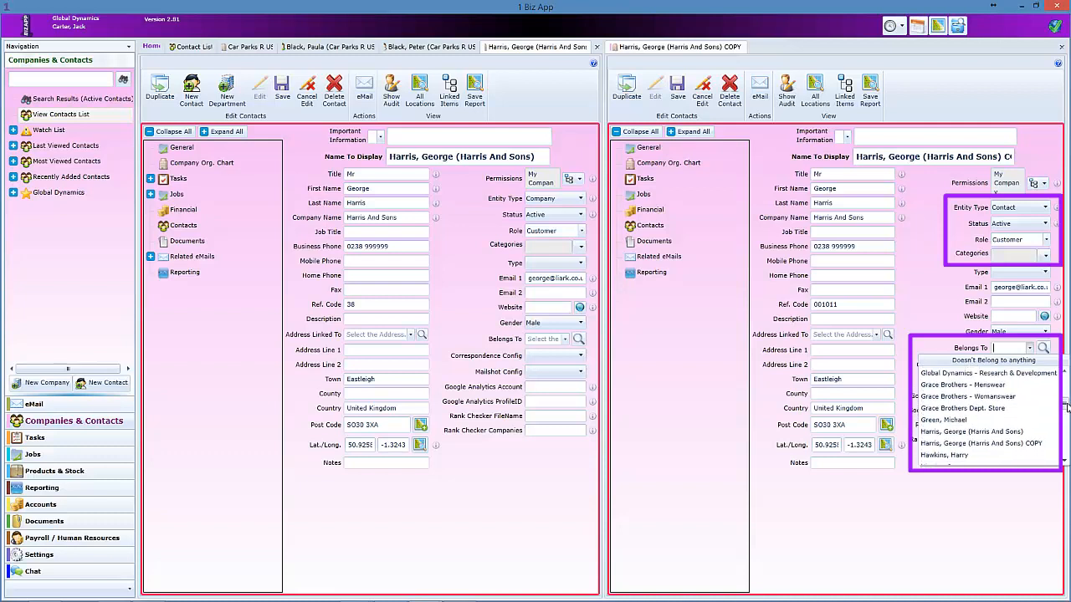
click(1009, 434)
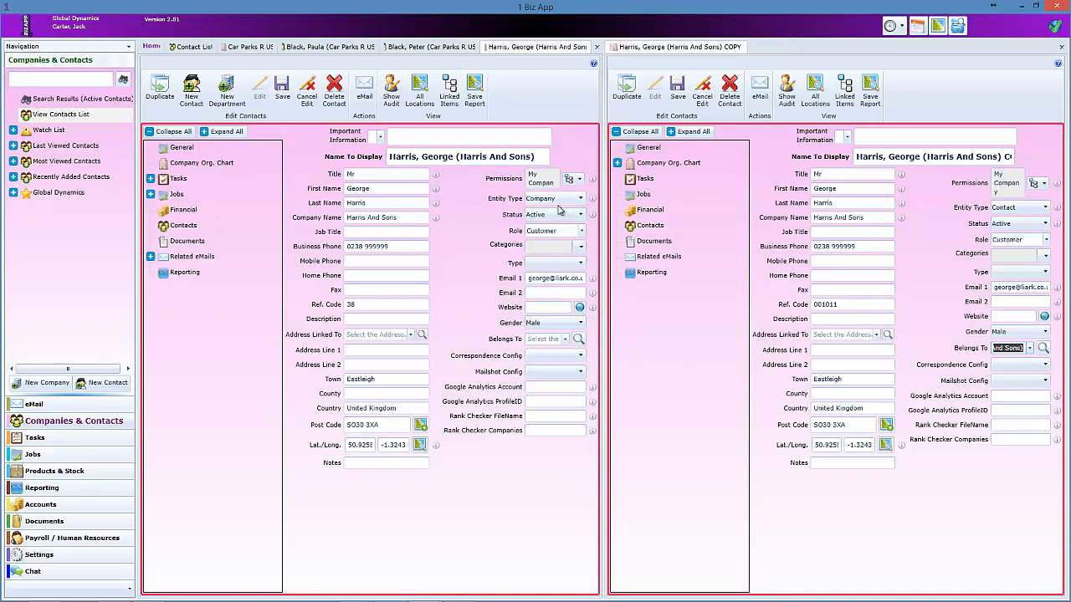
Clear the title, first and last name from the company record, then save the copied contact.
click(344, 173)
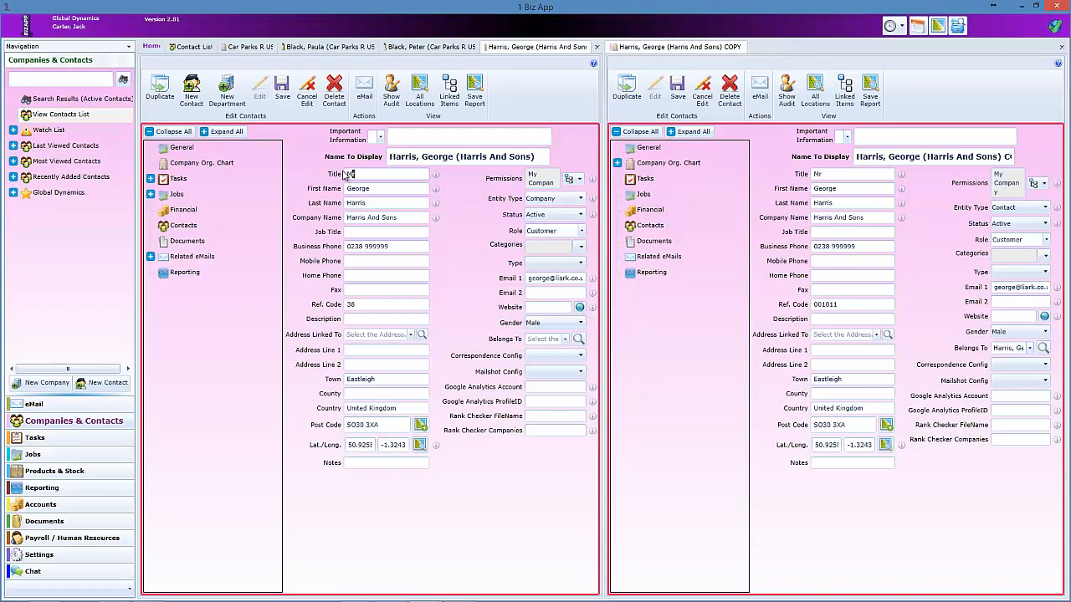
key(BackSpace)
click(374, 188)
key(BackSpace)
click(357, 202)
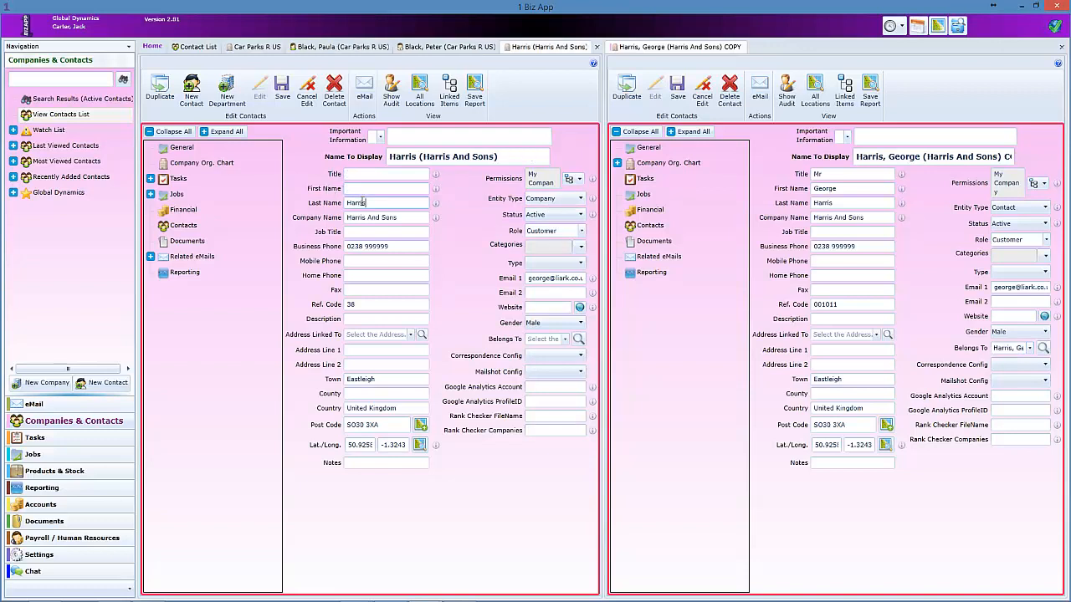
key(BackSpace)
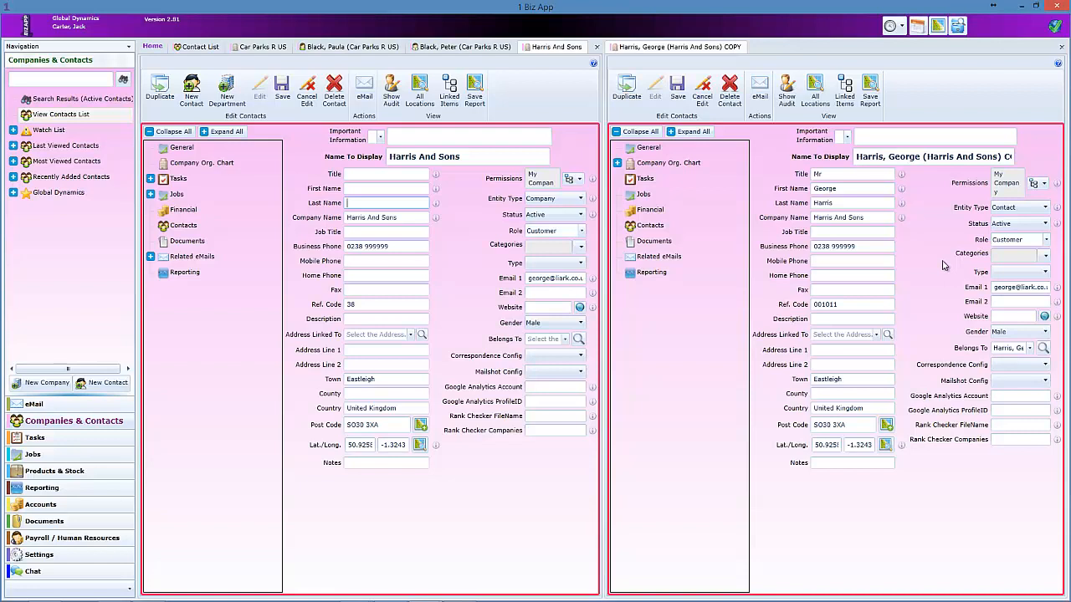
click(678, 89)
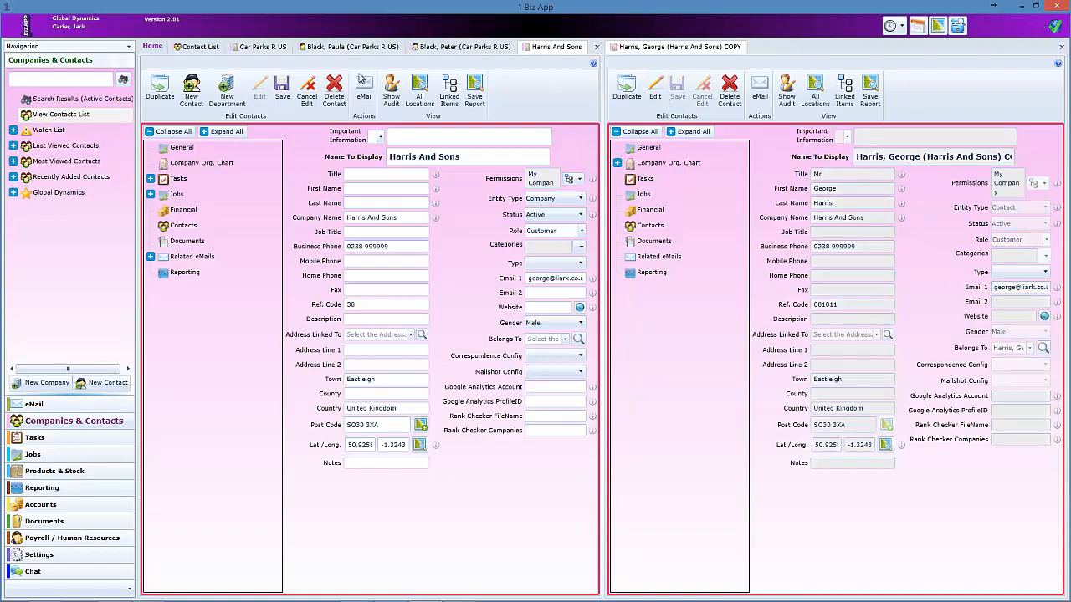
Save the company record and expand the contact's org chart to Harris And Sons : Customer.
click(281, 87)
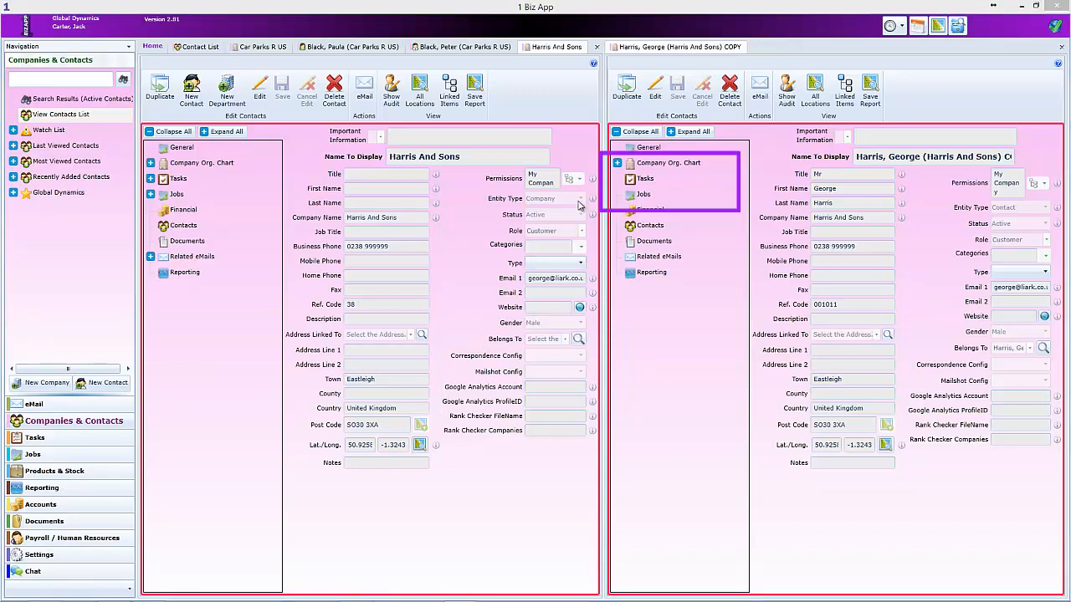
click(616, 163)
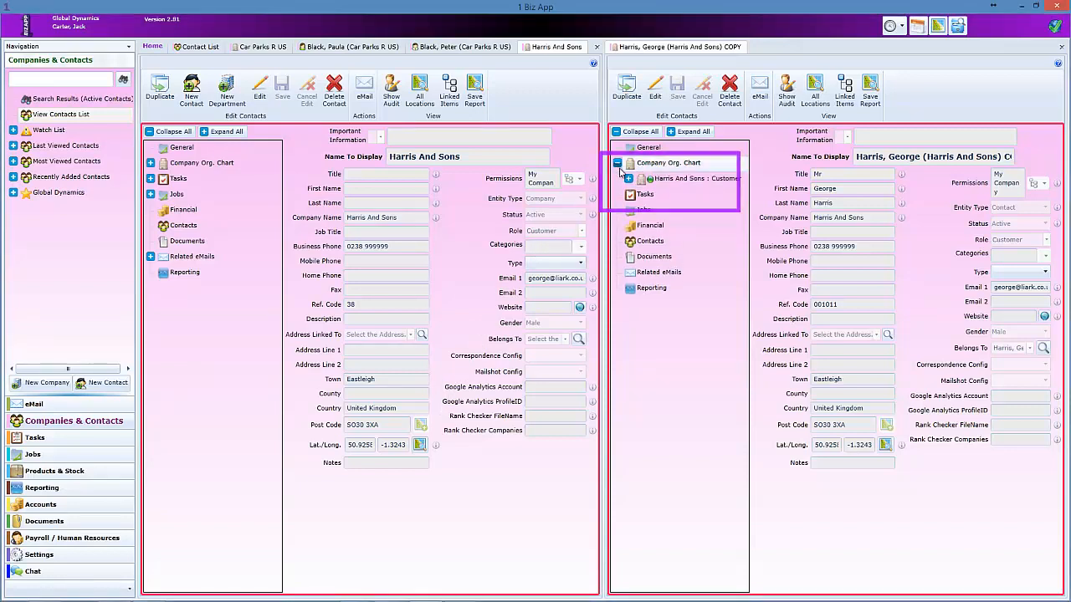
click(629, 180)
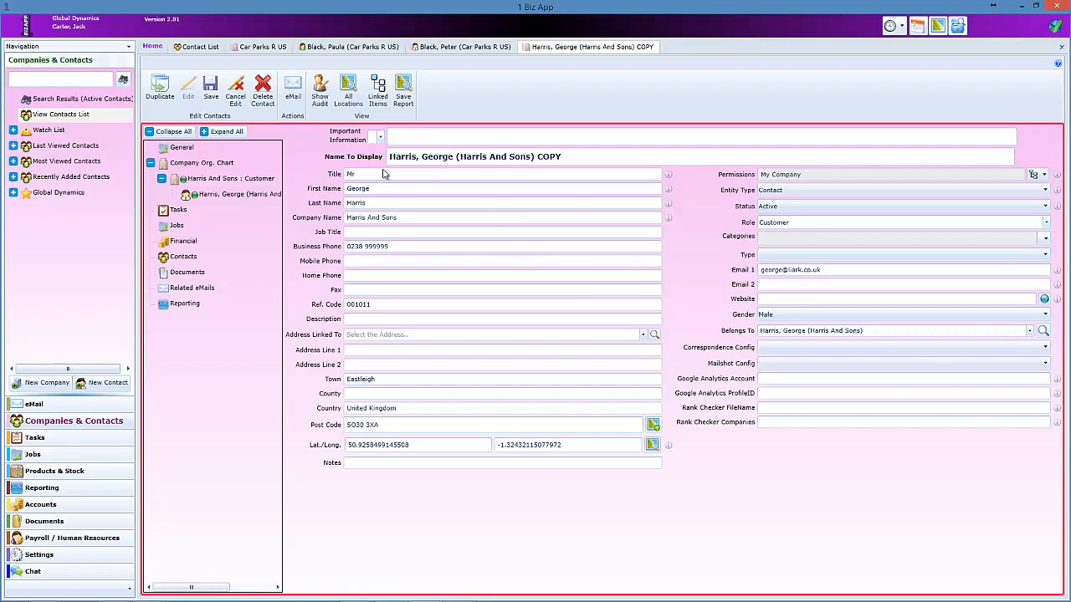
Duplicate the contact with title Mrs, a new first name and matching e-mail, and save it.
click(161, 88)
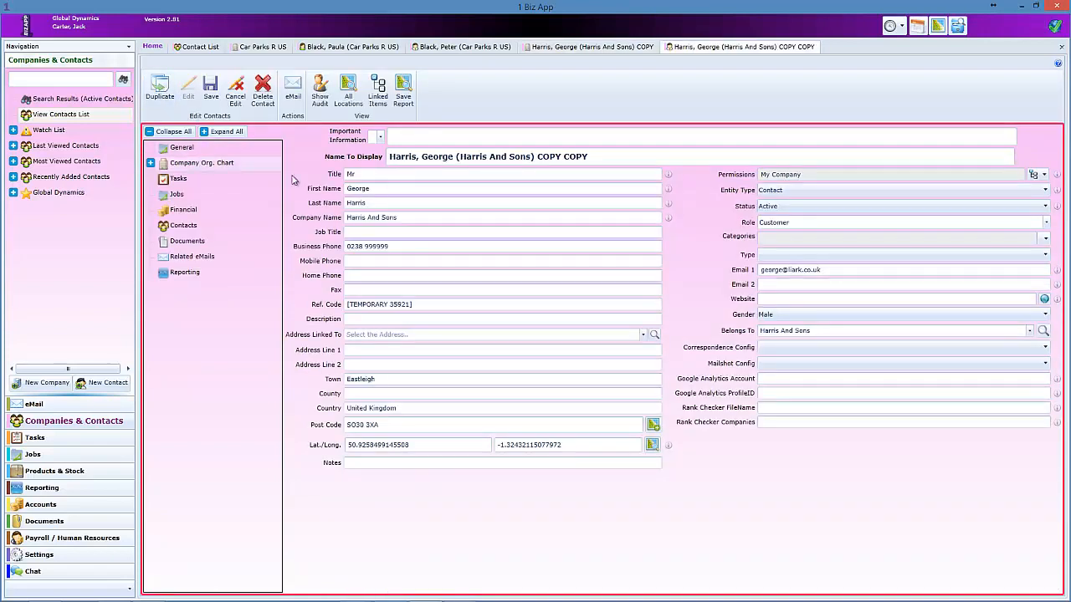
drag(357, 174, 340, 177)
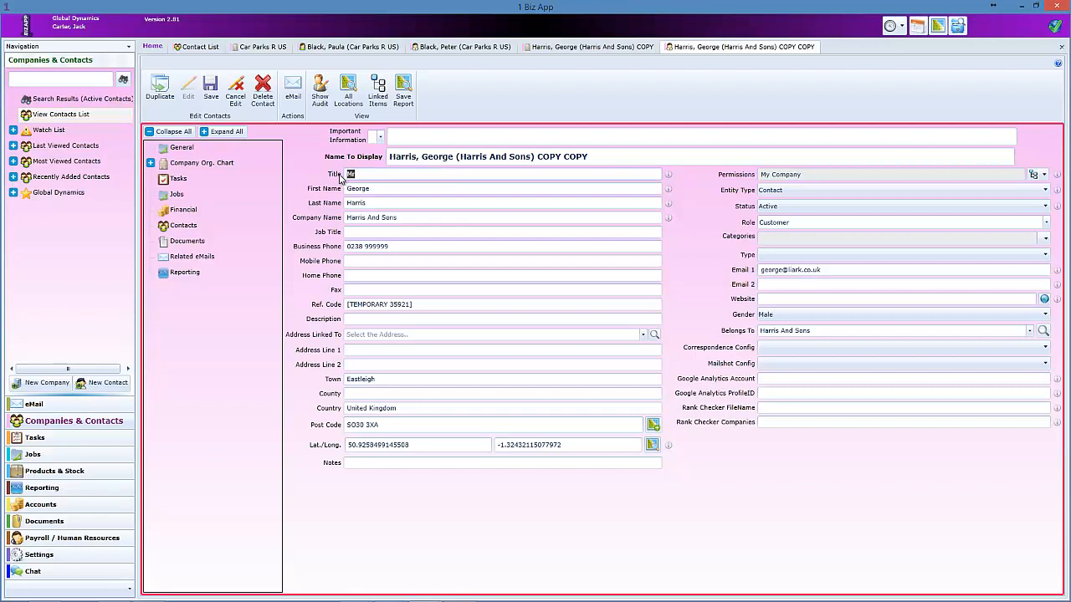
text(Mrs)
key(Tab)
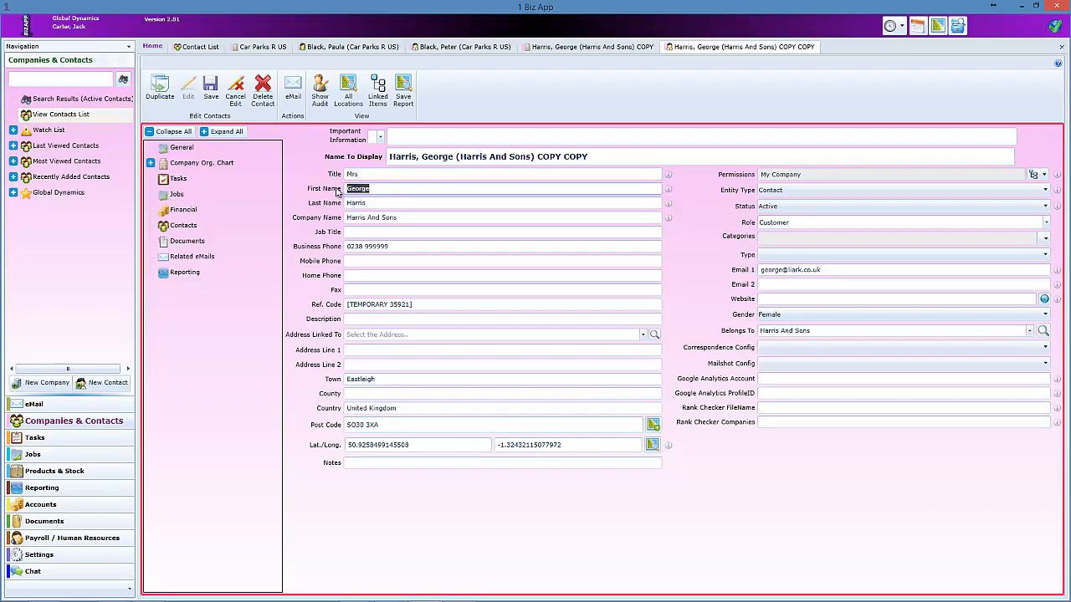
text(Susan)
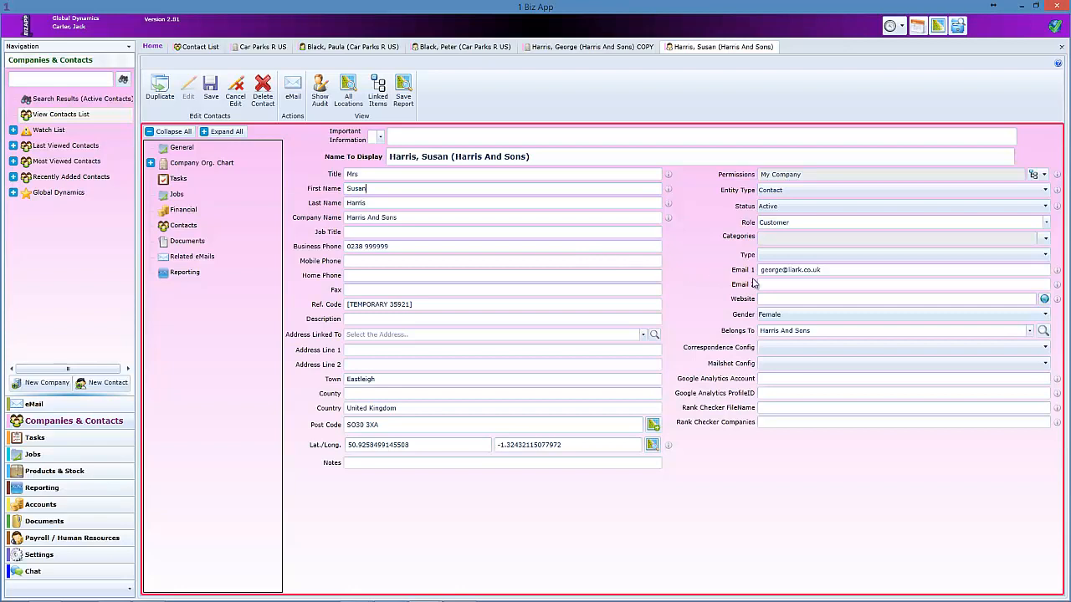
drag(779, 269, 755, 273)
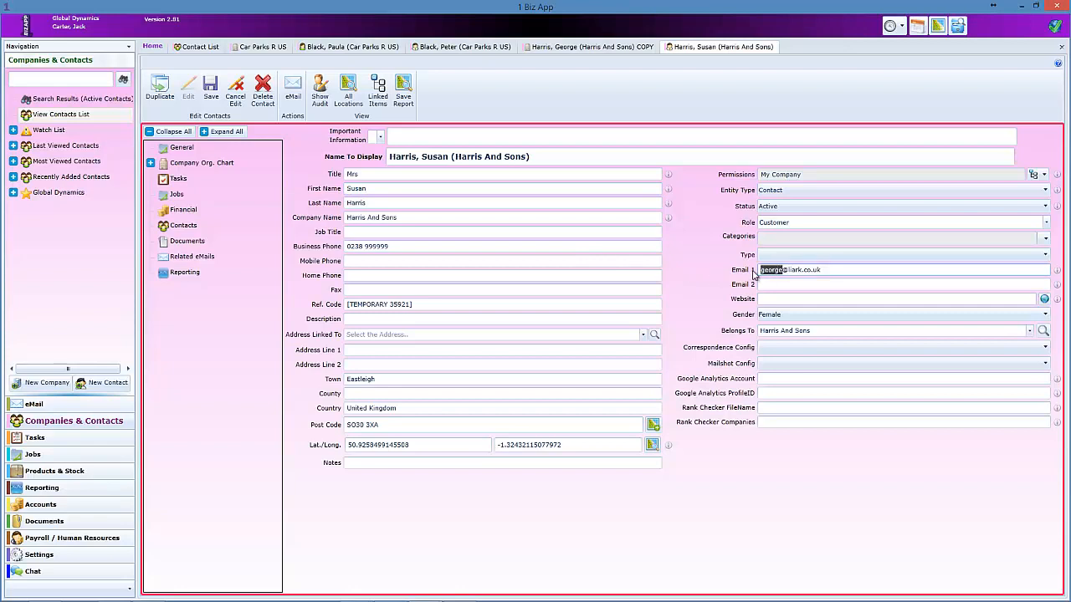
text(susan)
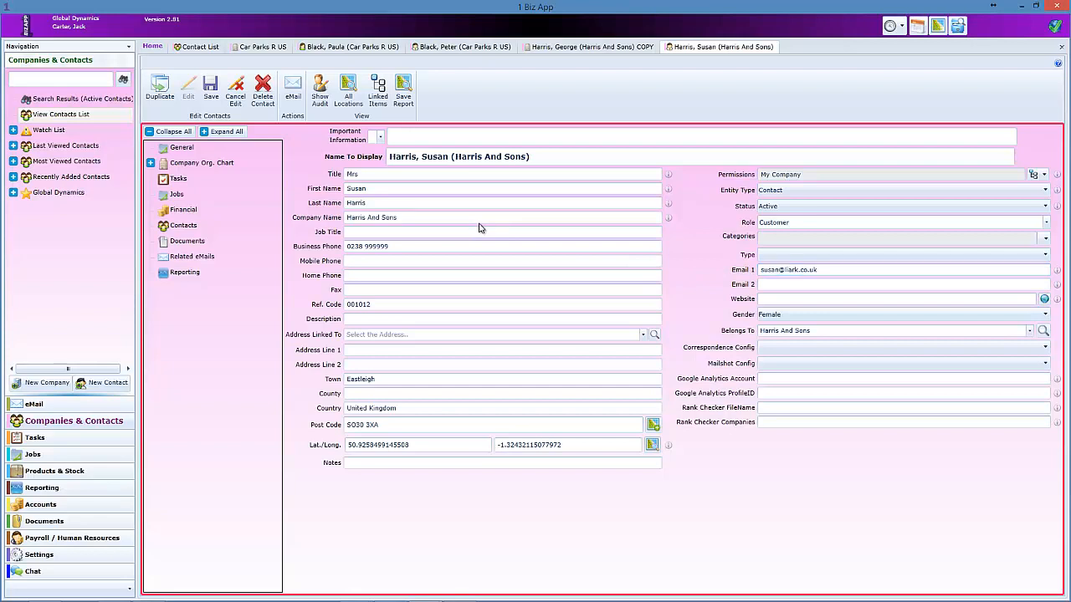
click(212, 93)
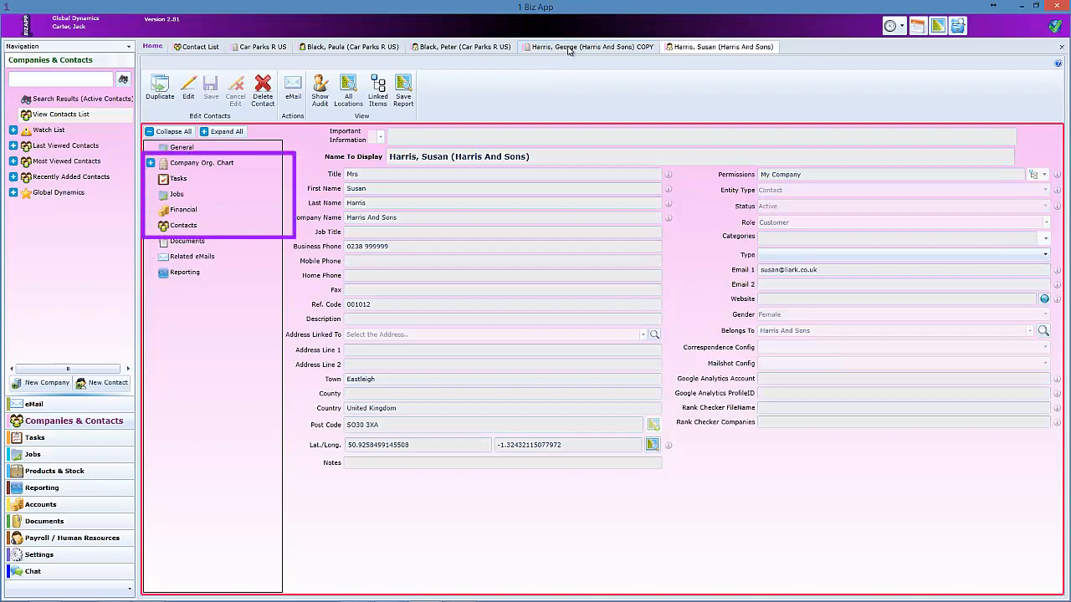
Remove ' COPY' from the first contact's Name To Display.
click(567, 50)
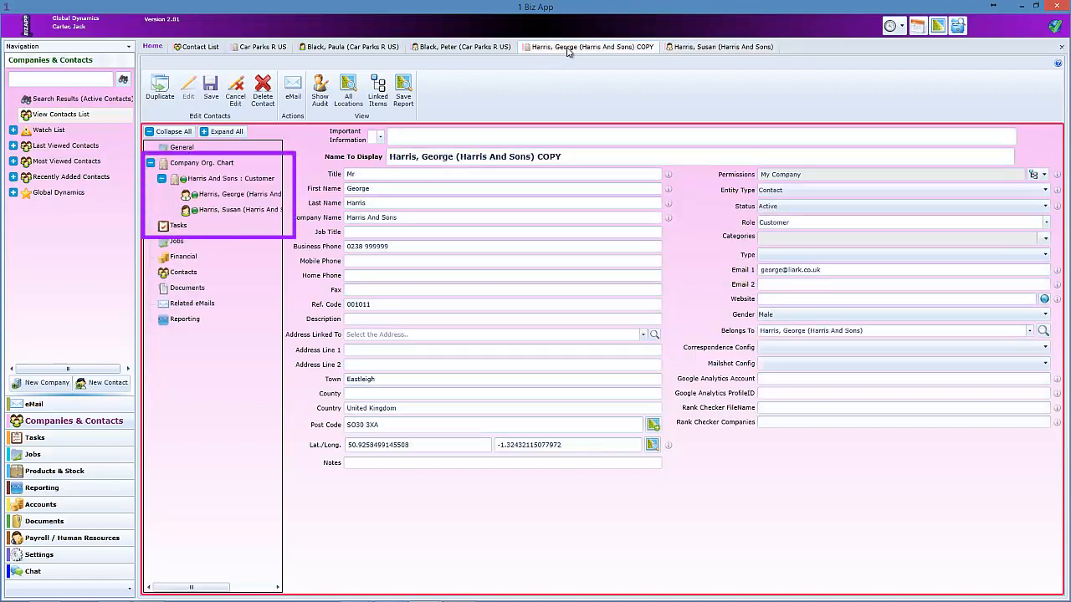
click(566, 157)
key(shift+Left)
key(shift+Left)
key(shift+Left)
key(shift+Left)
key(shift+Left)
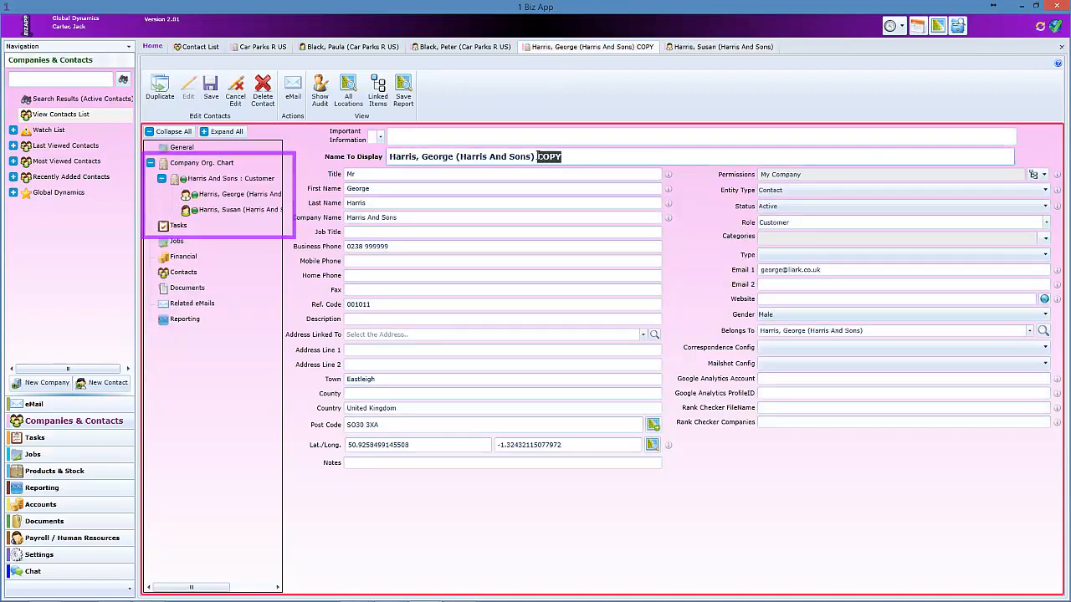
key(BackSpace)
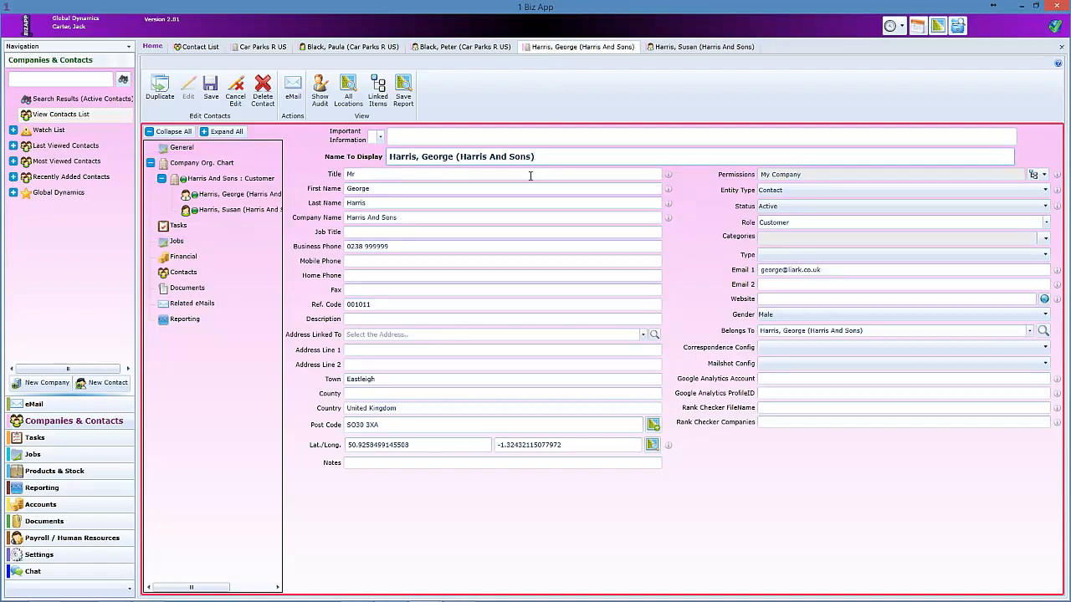
click(526, 187)
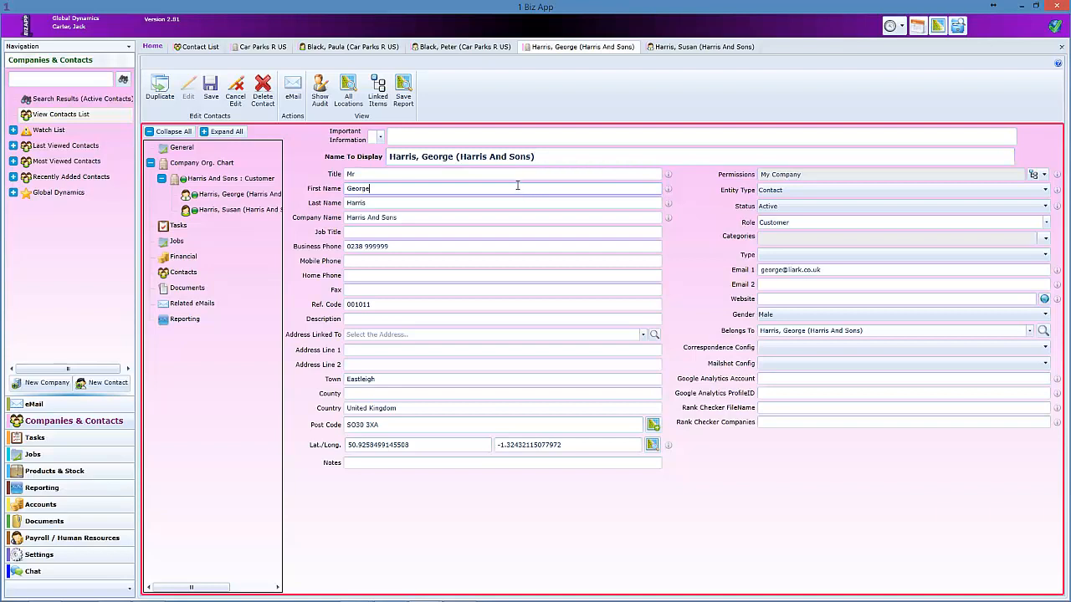
From the new contact's org chart, open the Harris And Sons : Customer company record.
click(682, 51)
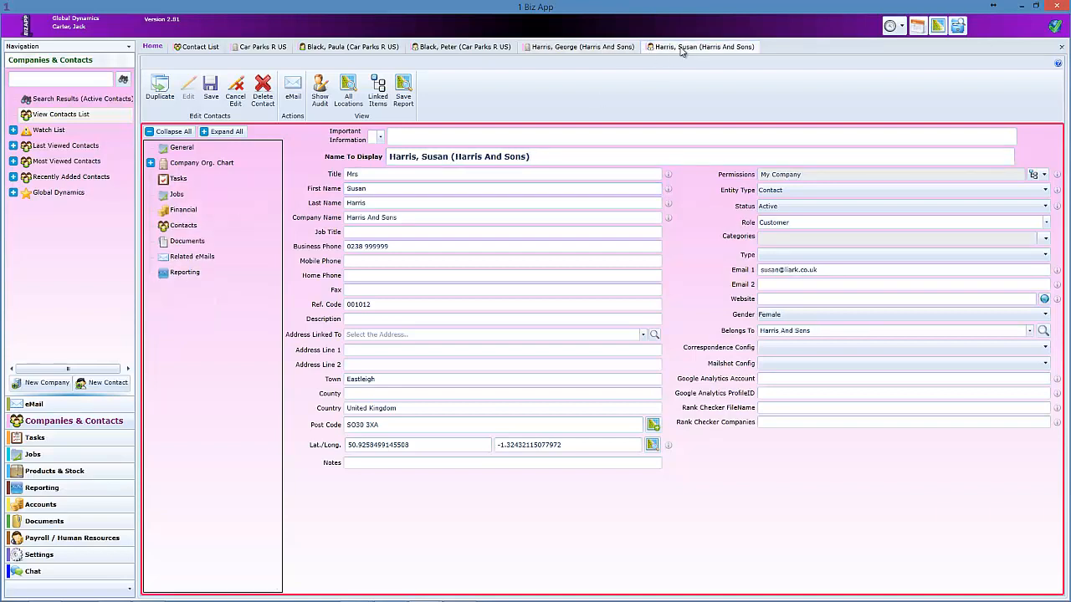
click(150, 166)
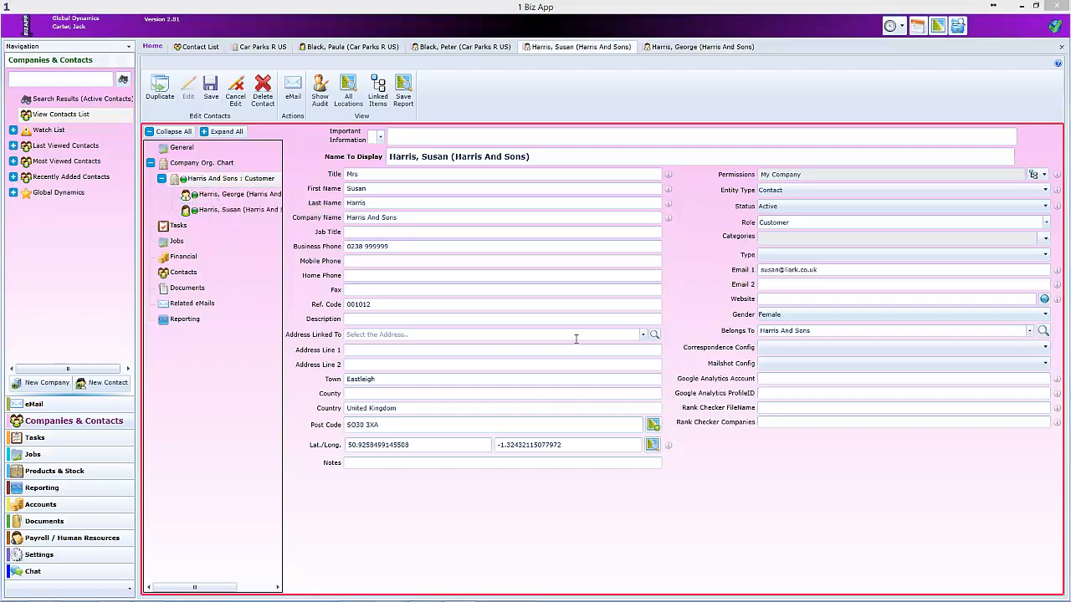
double_click(255, 185)
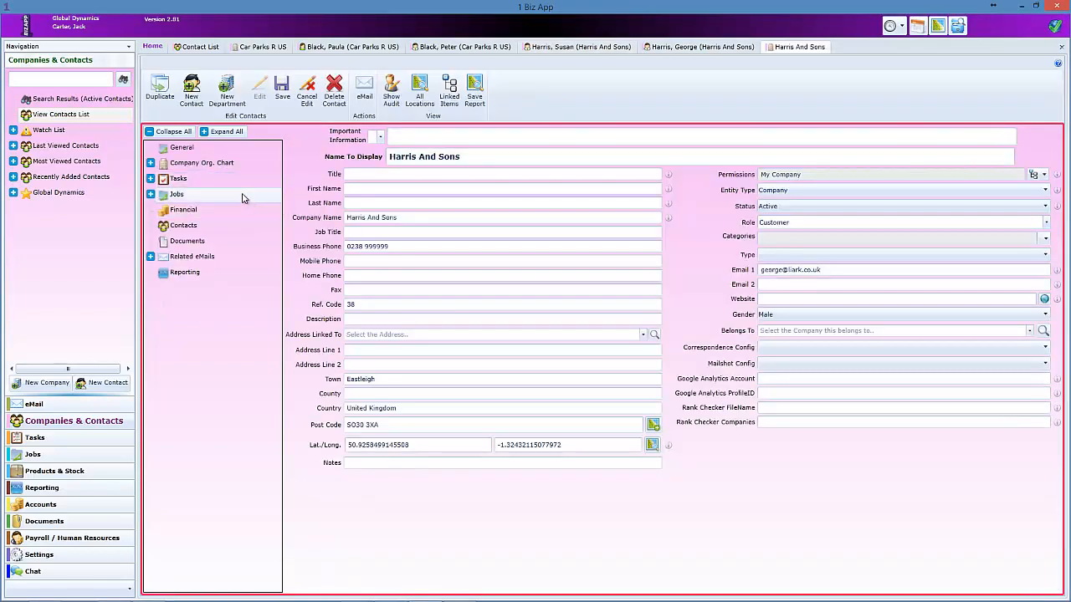
List the company's Jobs and open the Web Contact Us Enquiry job, reference 01026.
click(150, 196)
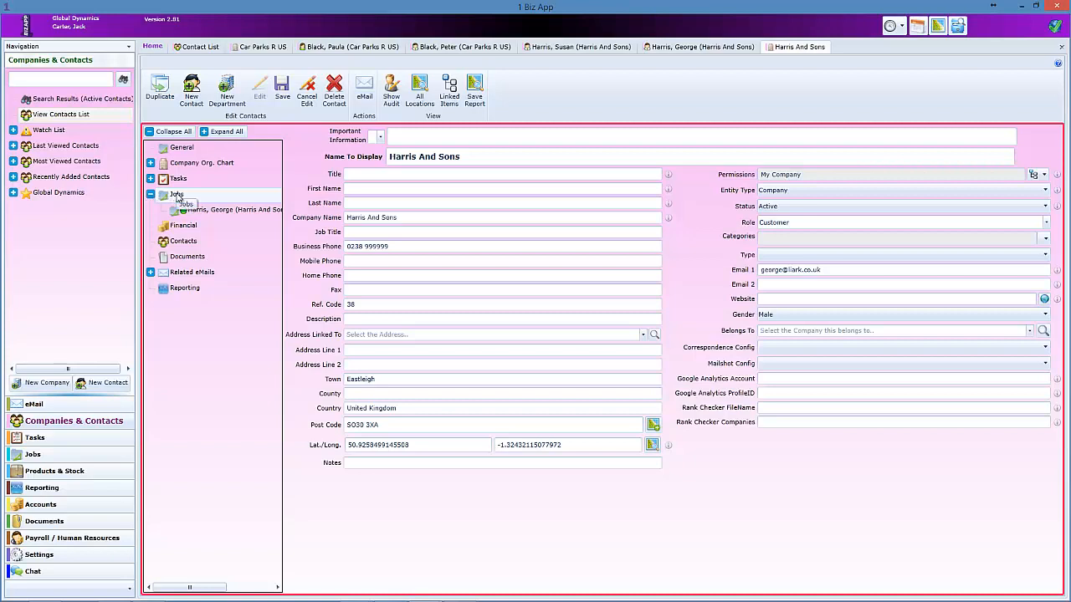
click(177, 198)
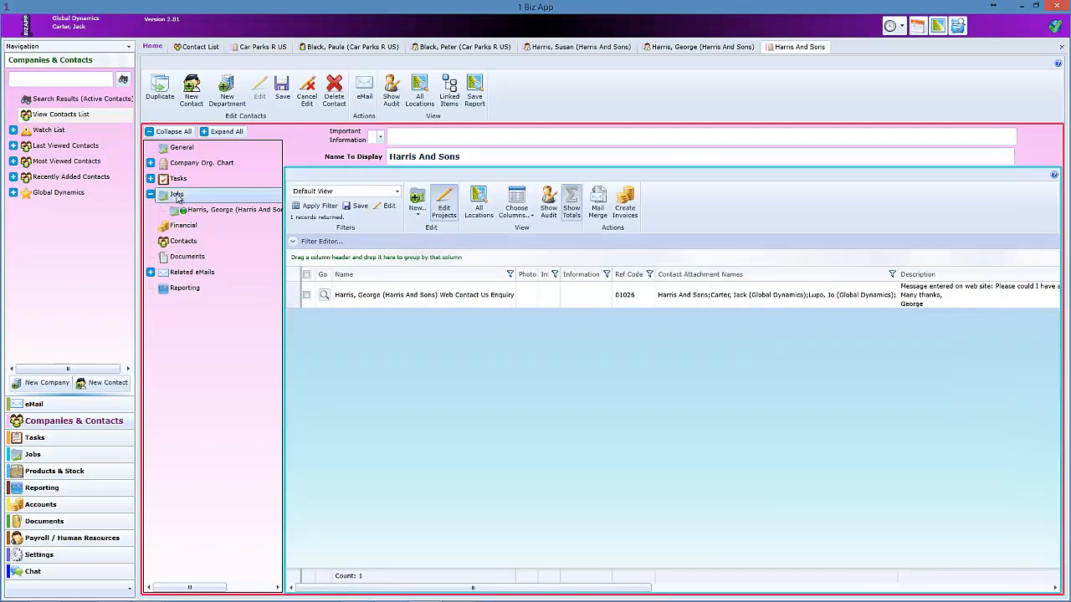
click(417, 204)
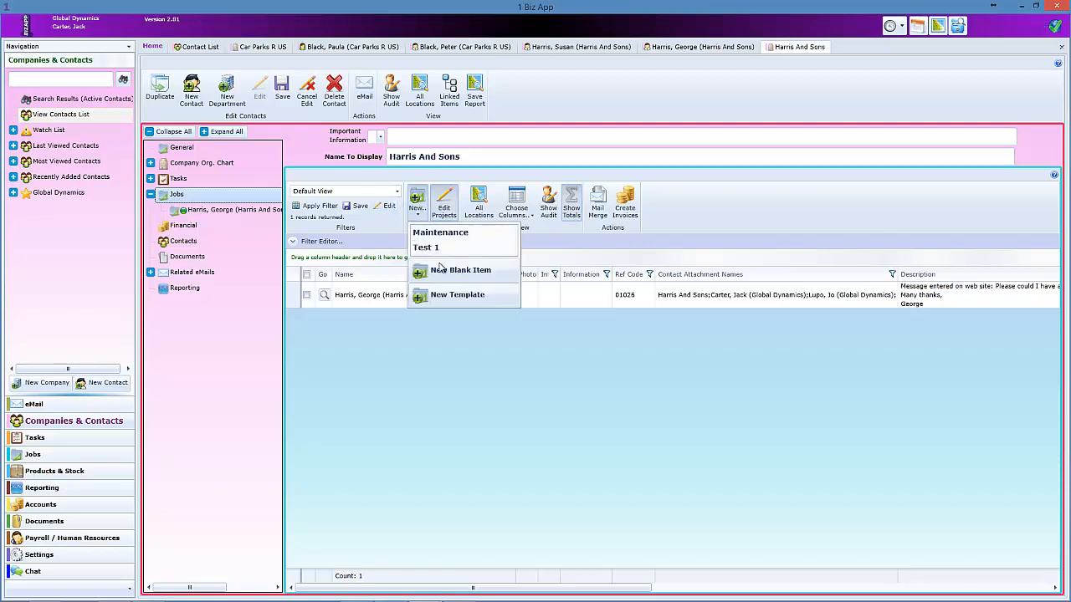
click(423, 199)
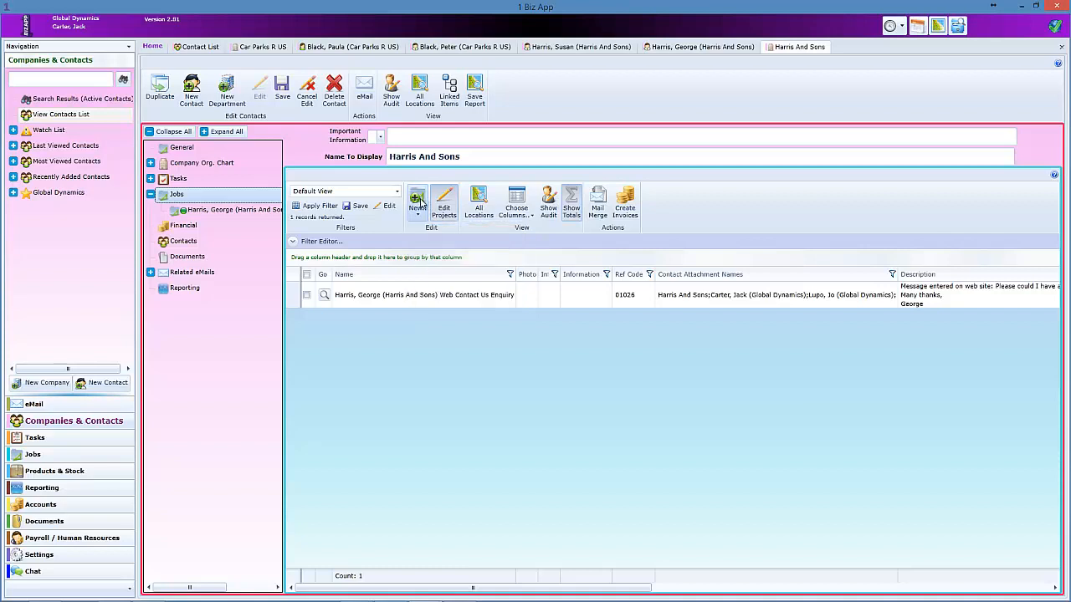
click(390, 297)
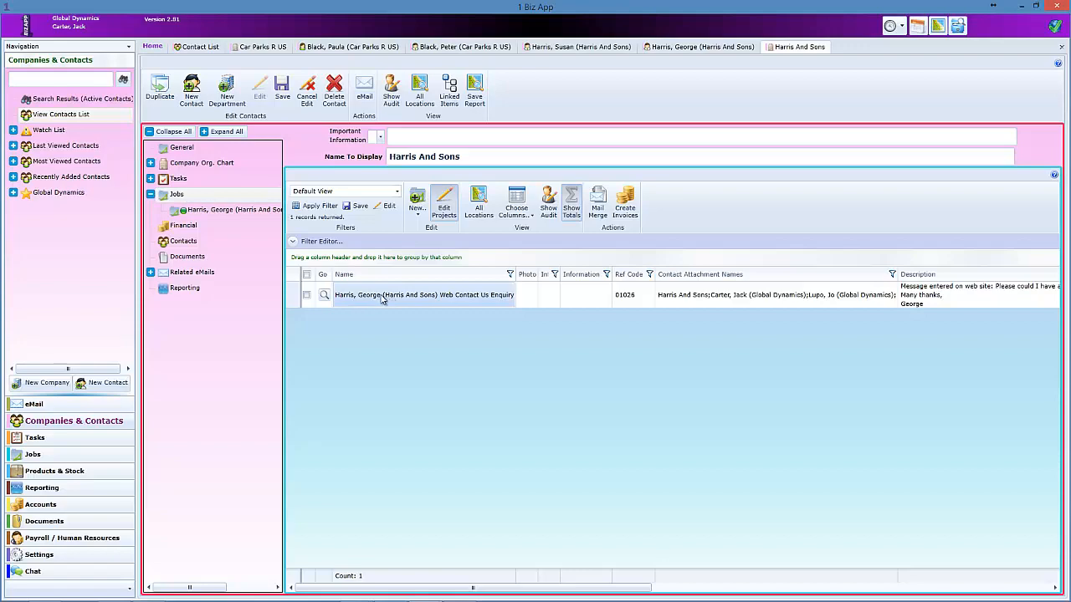
click(324, 295)
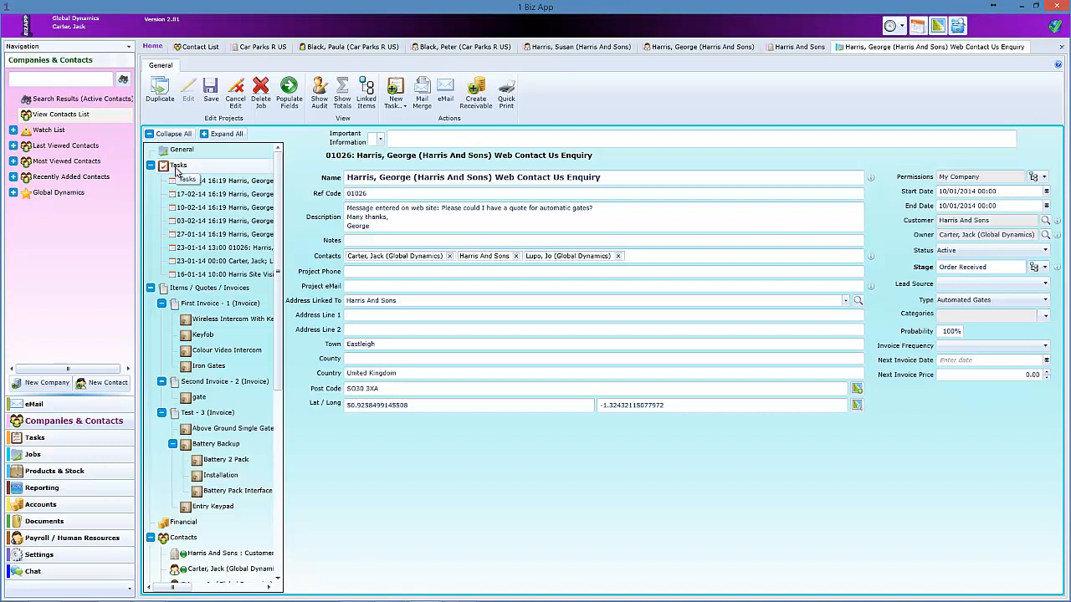
Show the job's eight tasks and review the New Task types without adding one.
click(176, 172)
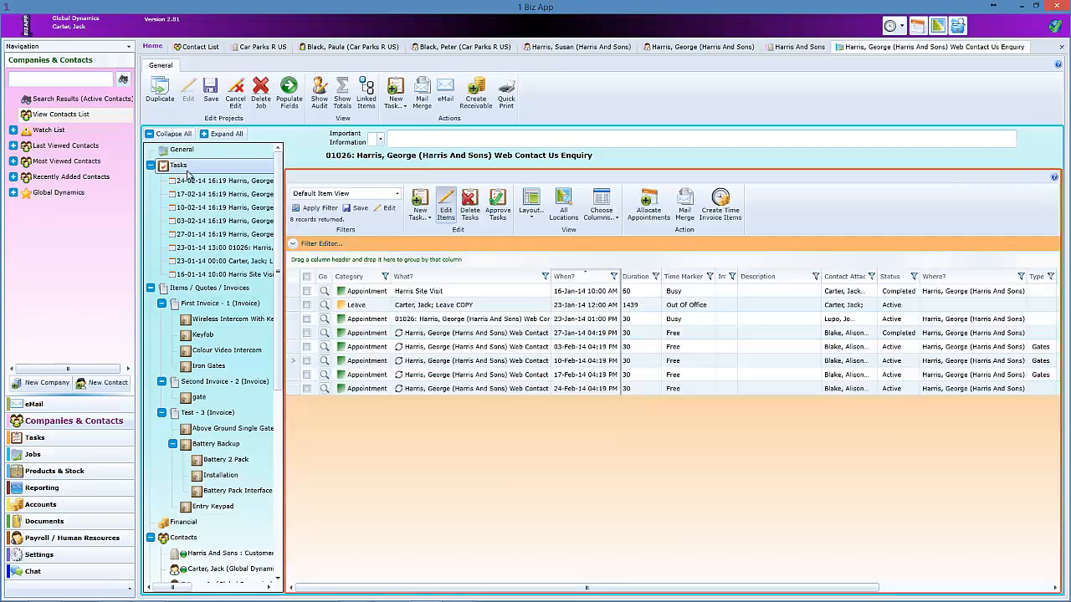
click(425, 213)
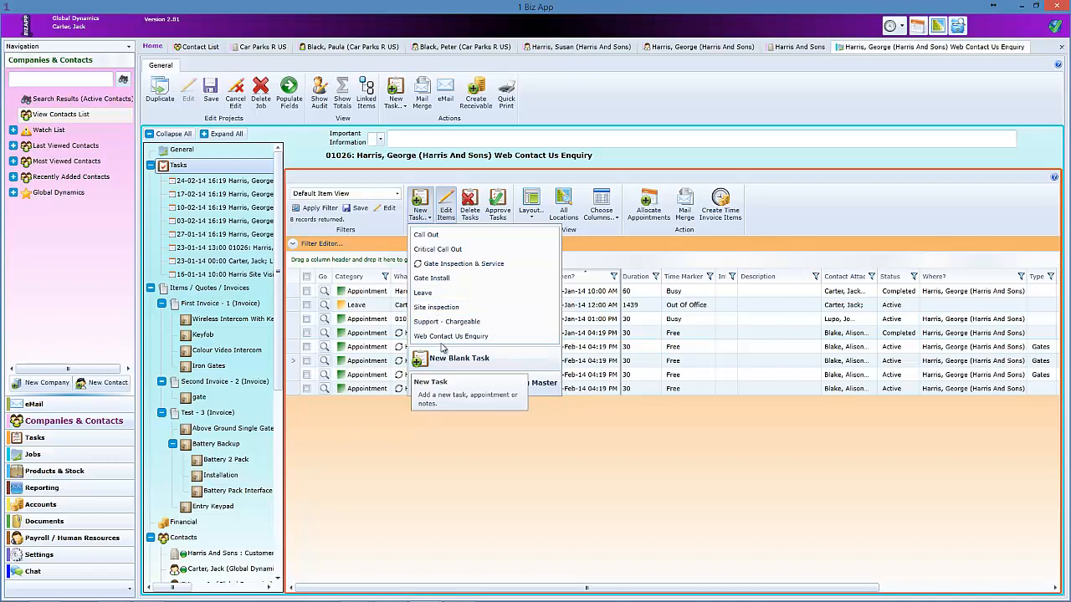
click(314, 159)
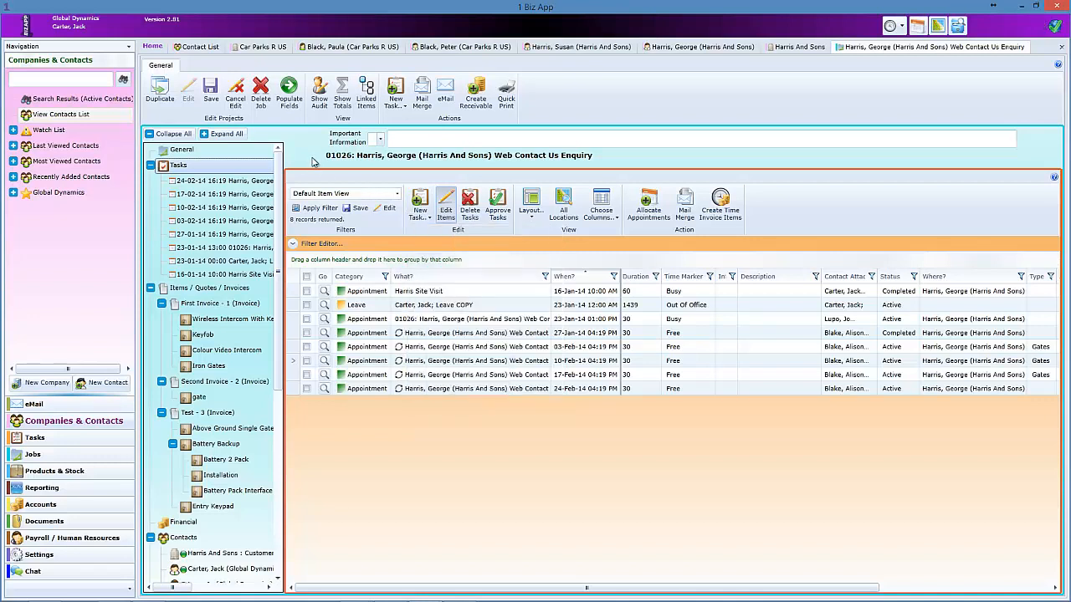